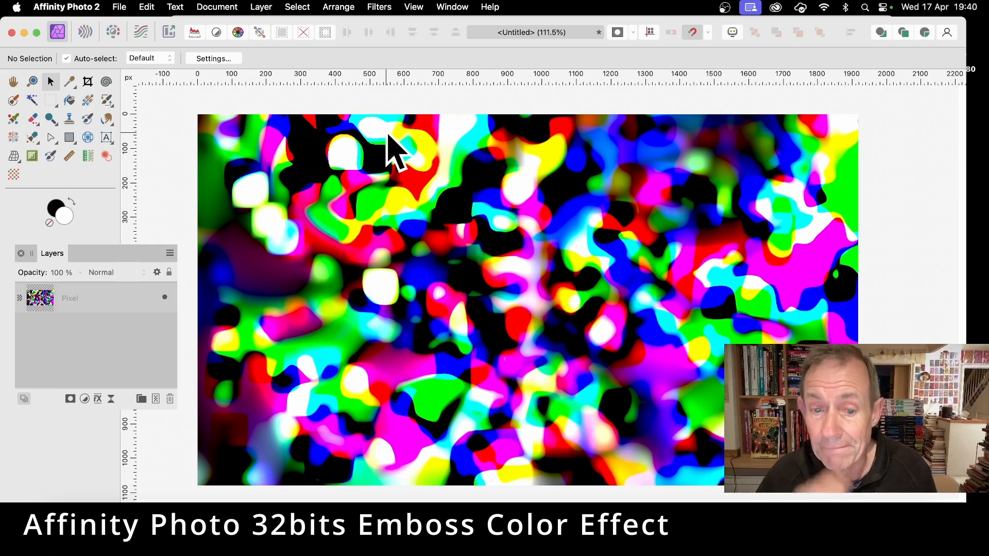
Create a new 1920 × 1080 px document in RGB/32 (HDR) with the linear sRGB IEC61966-2.1 profile.
{"action": "left_click", "coordinate": [119, 8]}
{"action": "left_click", "coordinate": [127, 27]}
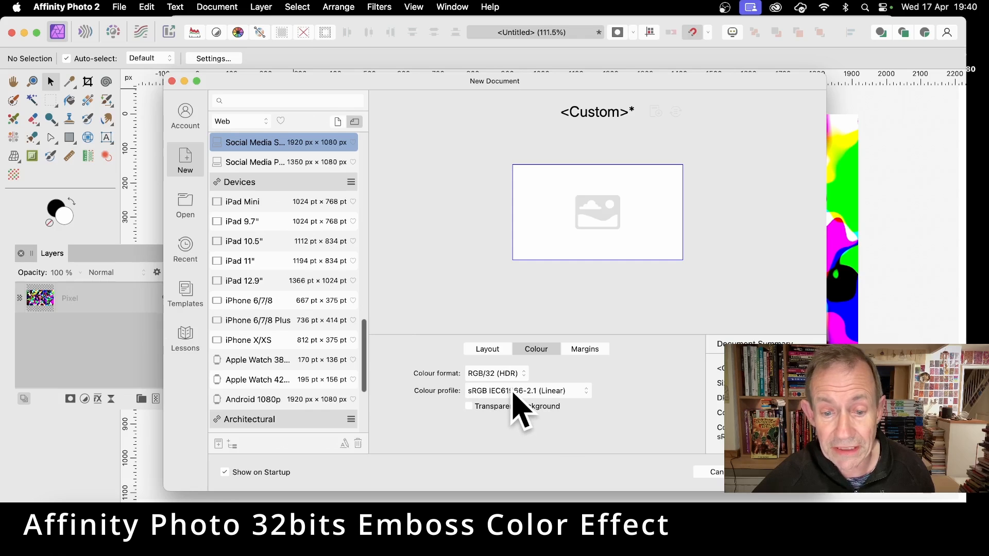
{"action": "left_click", "coordinate": [789, 471]}
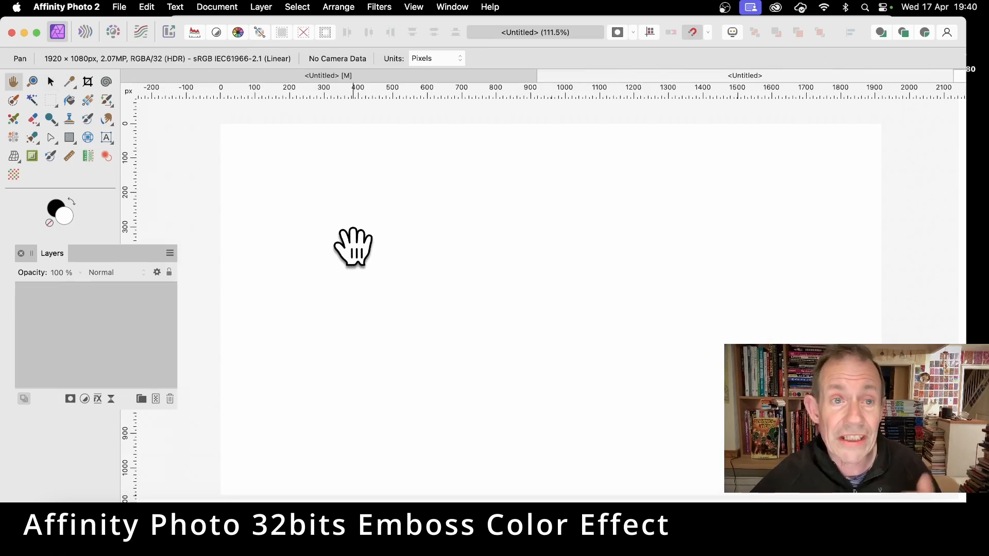
Add a pixel layer and fill it with a diagonal linear gradient using the red, light blue, yellow and maroon gradient swatch.
{"action": "left_click", "coordinate": [261, 7]}
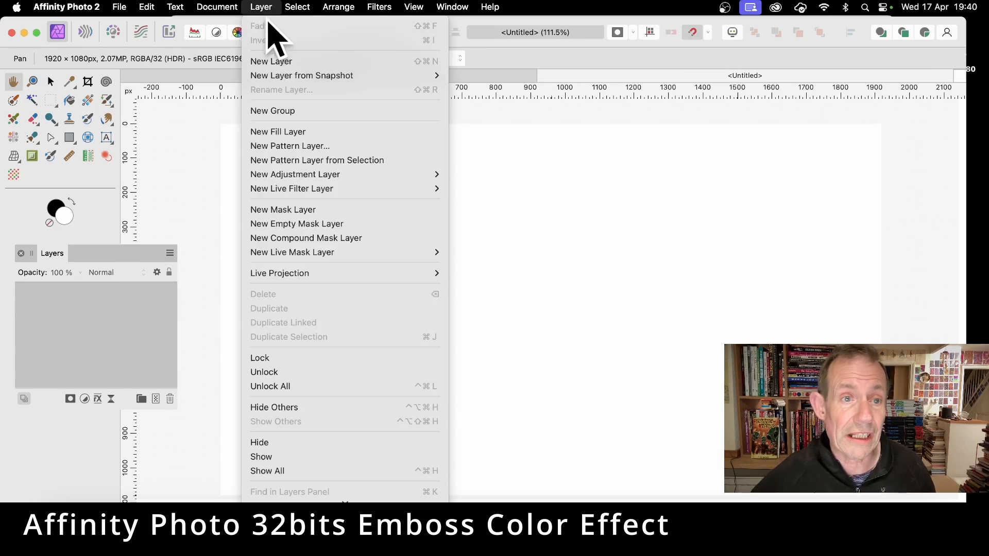
{"action": "left_click", "coordinate": [274, 61]}
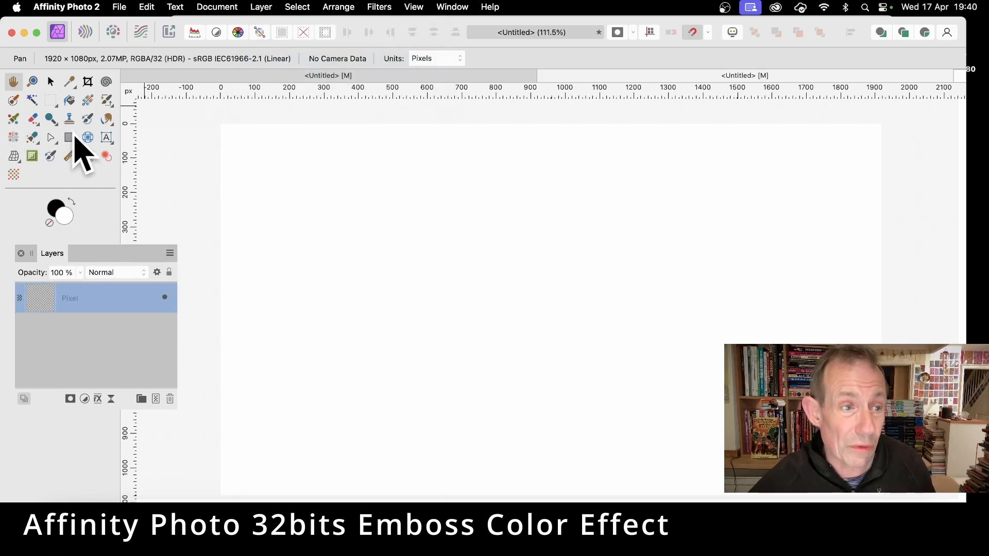
{"action": "left_click", "coordinate": [88, 100]}
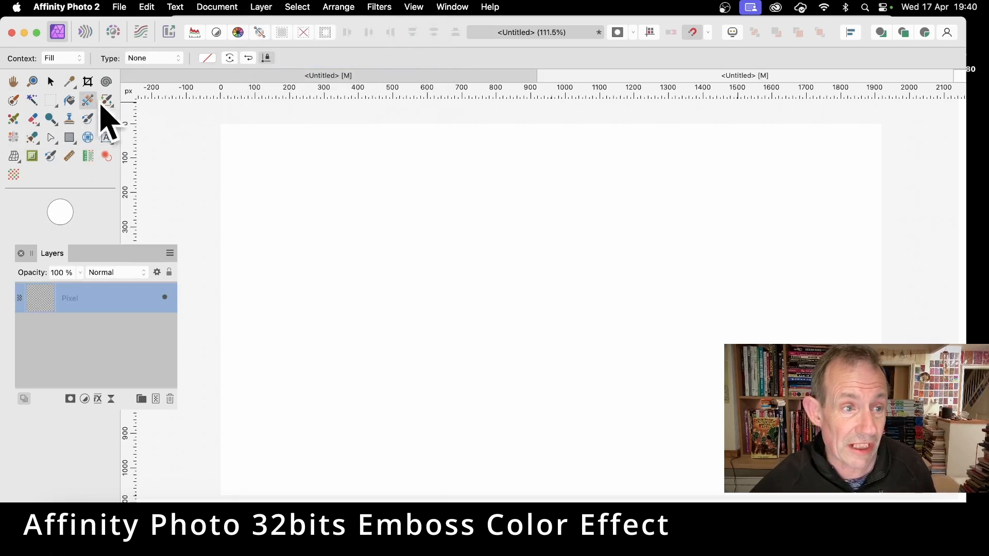
{"action": "left_click_drag", "start_coordinate": [299, 157], "coordinate": [736, 381]}
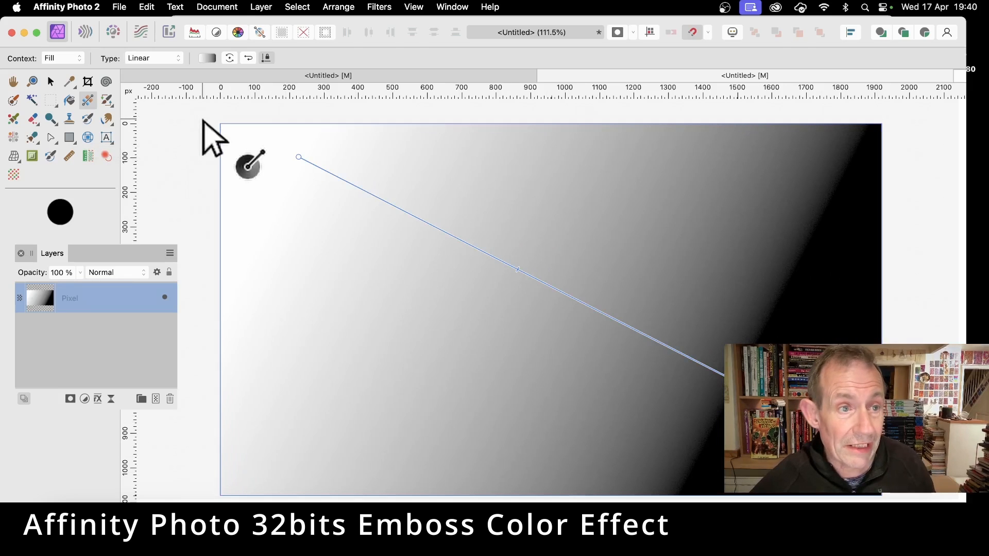
{"action": "left_click", "coordinate": [208, 58]}
{"action": "left_click", "coordinate": [221, 73]}
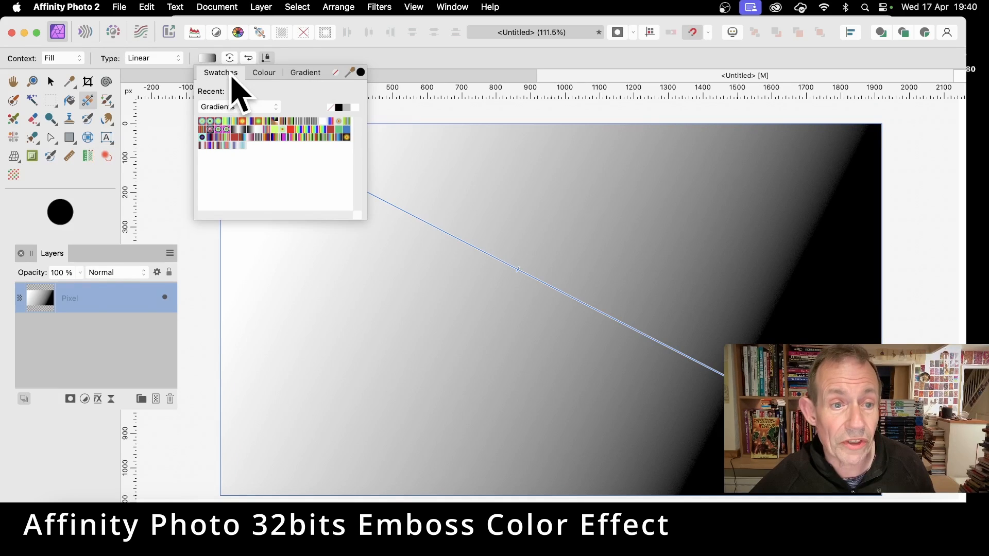
{"action": "left_click", "coordinate": [332, 138]}
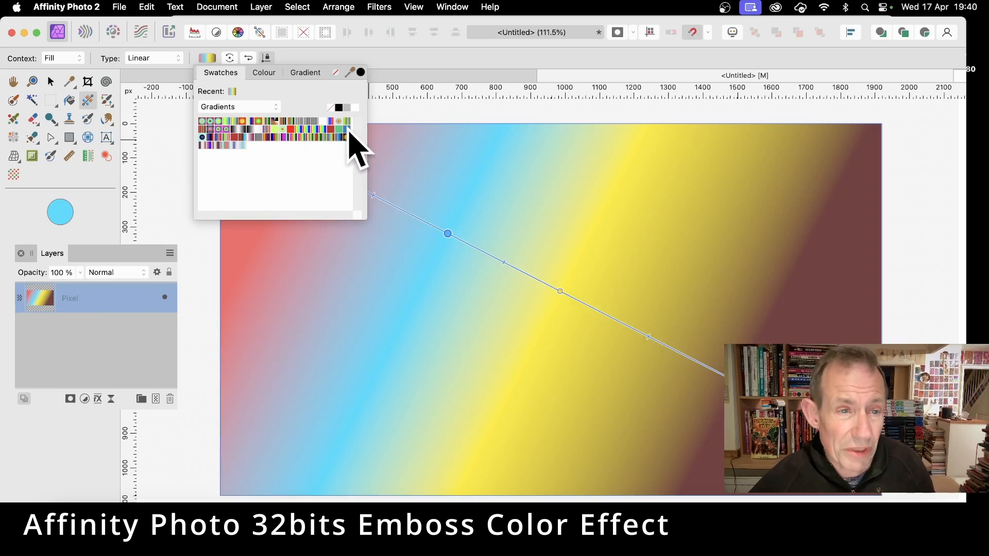
{"action": "left_click", "coordinate": [312, 66]}
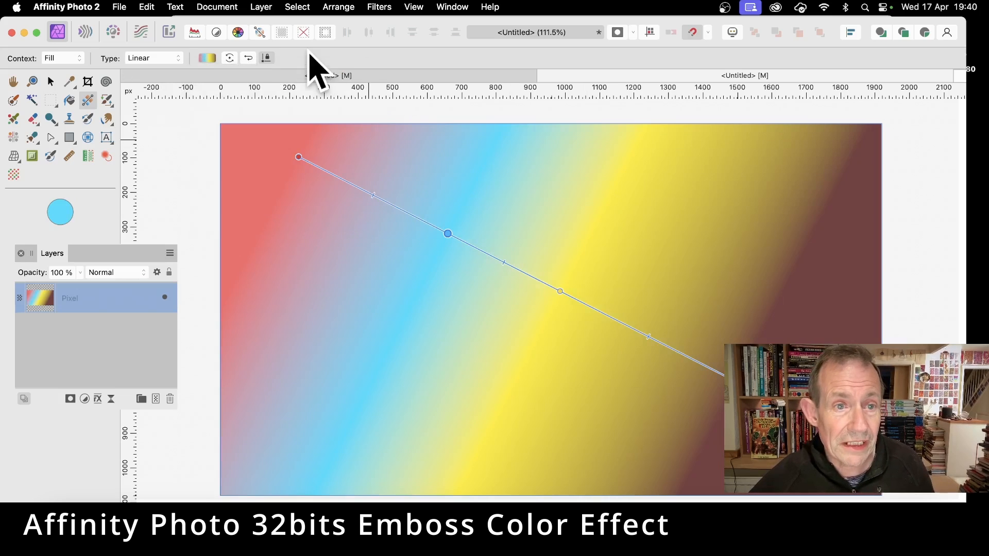
Change the gradient type to Radial and move its centre inward to about 590, 295 px on the canvas.
{"action": "left_click", "coordinate": [152, 58]}
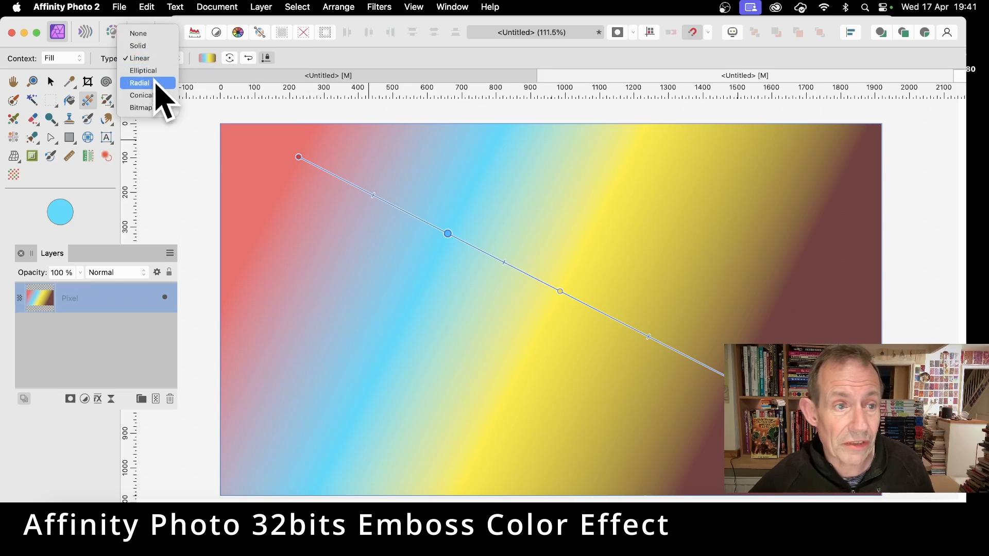
{"action": "left_click", "coordinate": [156, 83]}
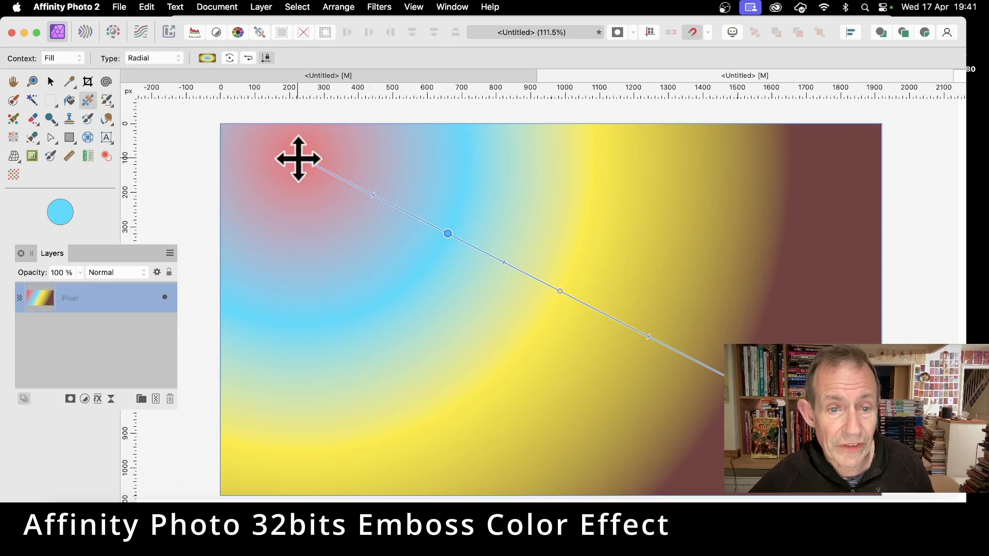
{"action": "left_click_drag", "start_coordinate": [299, 159], "coordinate": [423, 227]}
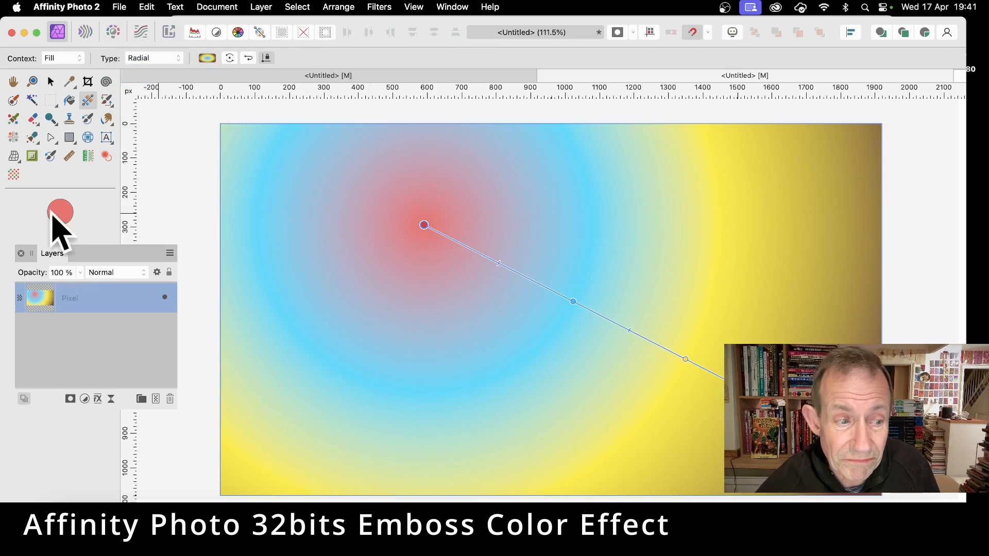
Duplicate the pixel layer and fill the copy with a multicoloured elliptical gradient swatch running from lower left to upper right of the canvas.
{"action": "left_click", "coordinate": [261, 7]}
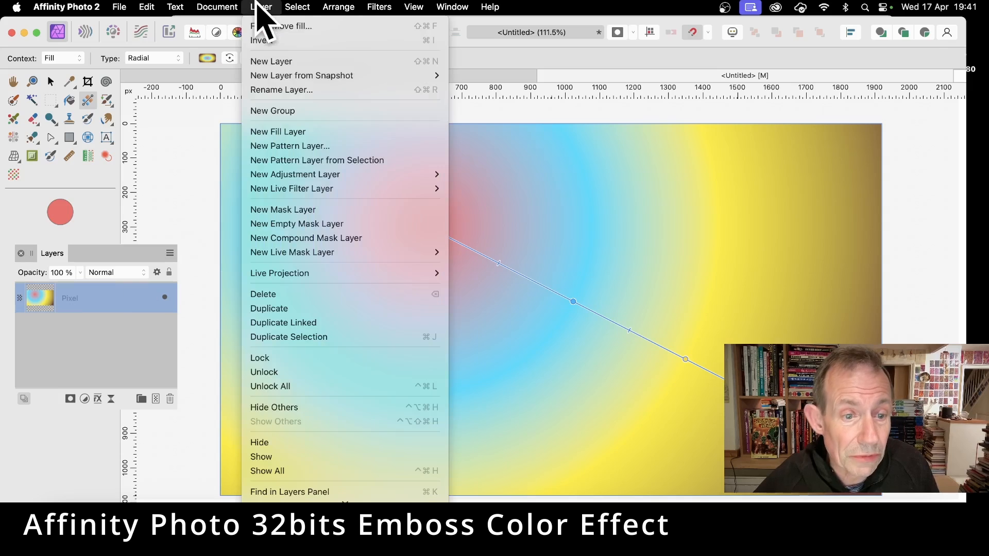
{"action": "left_click", "coordinate": [300, 309]}
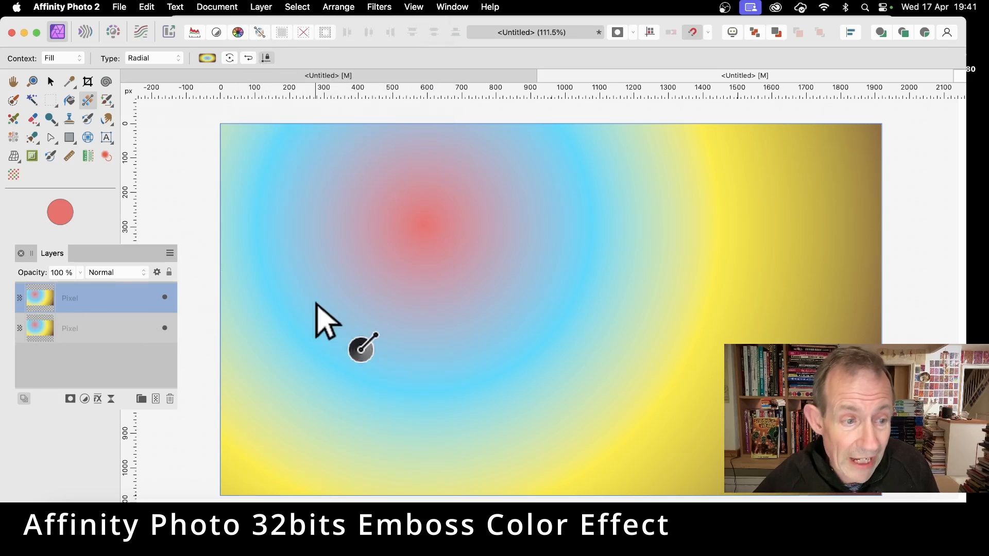
{"action": "left_click_drag", "start_coordinate": [367, 430], "coordinate": [666, 195]}
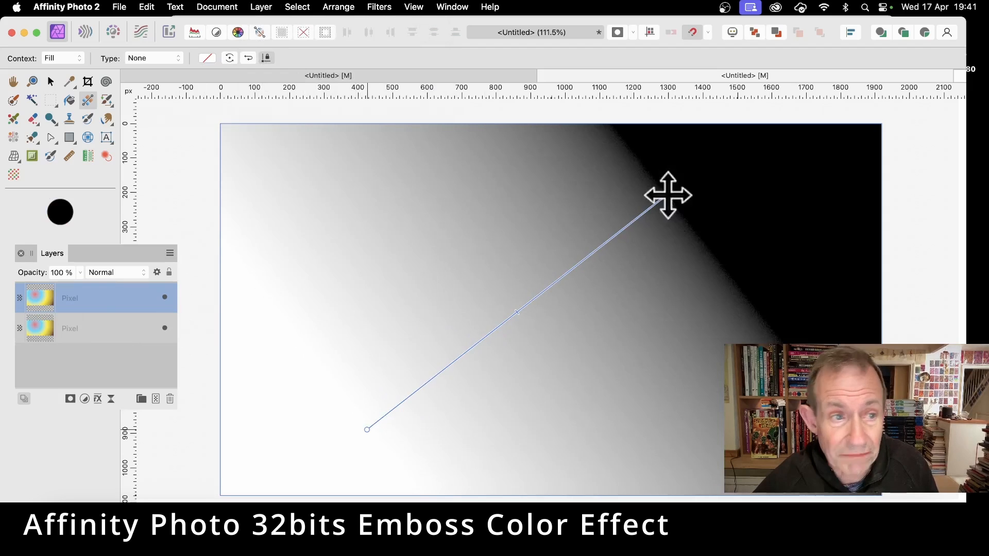
{"action": "left_click", "coordinate": [211, 58]}
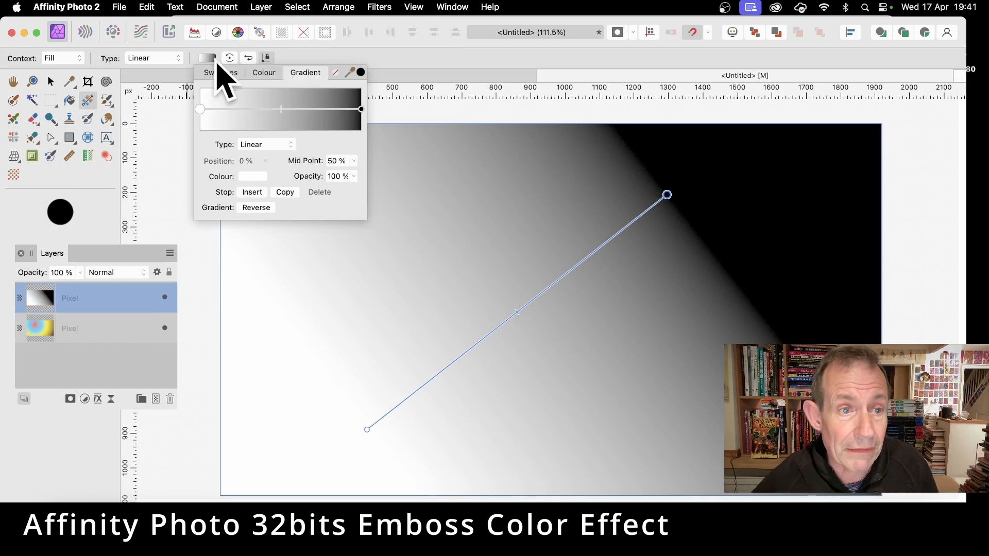
{"action": "left_click", "coordinate": [220, 73]}
{"action": "left_click", "coordinate": [218, 130]}
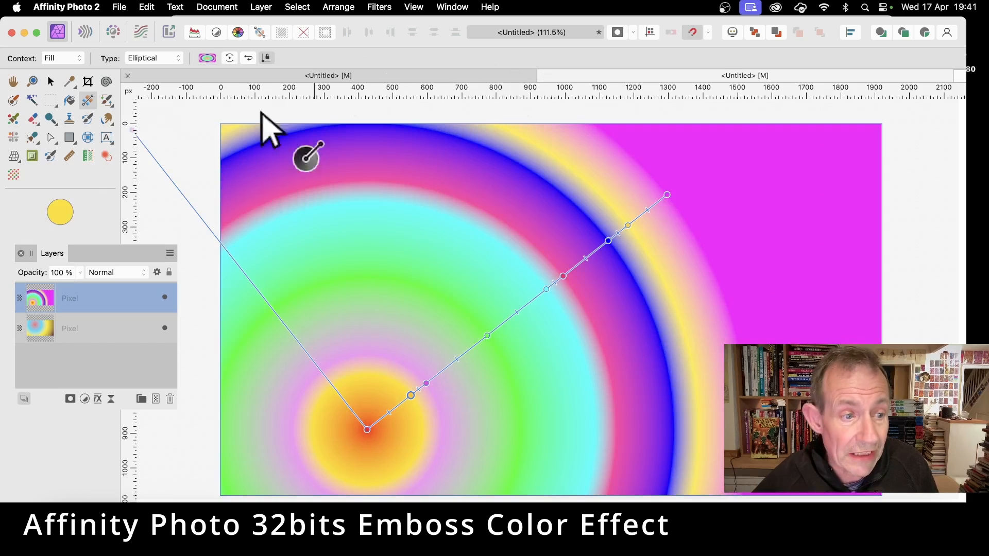
Set the upper gradient layer's blend mode to Difference and merge both pixel layers into one.
{"action": "left_click", "coordinate": [129, 275]}
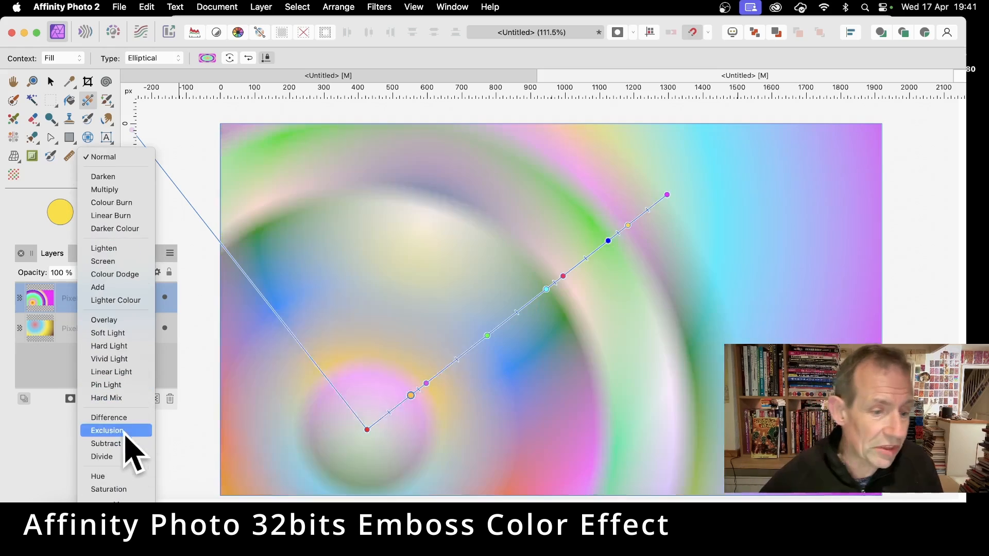
{"action": "left_click", "coordinate": [135, 437]}
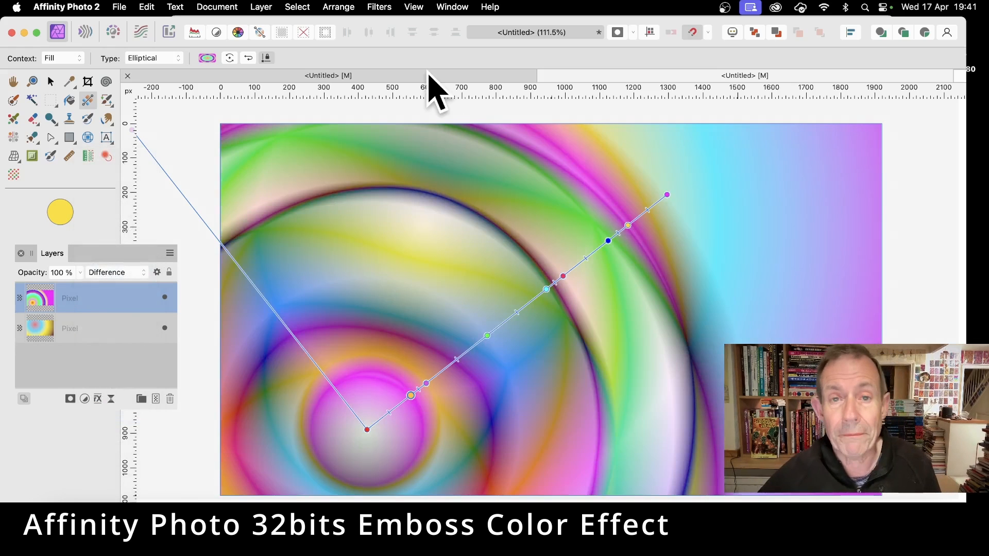
{"action": "left_click", "coordinate": [86, 333], "text": "shift"}
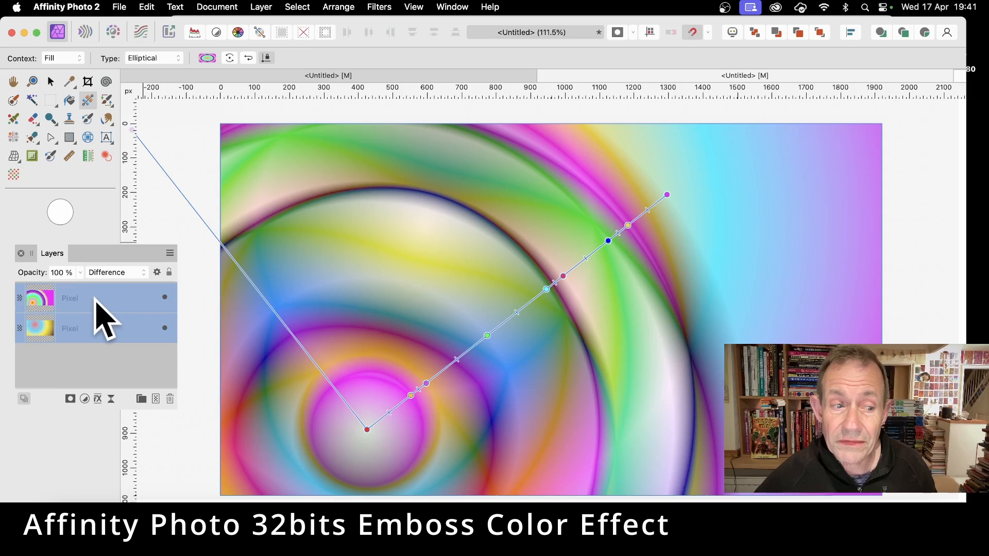
{"action": "left_click", "coordinate": [261, 7]}
{"action": "scroll", "coordinate": [312, 283], "scroll_direction": "down", "scroll_amount": 5}
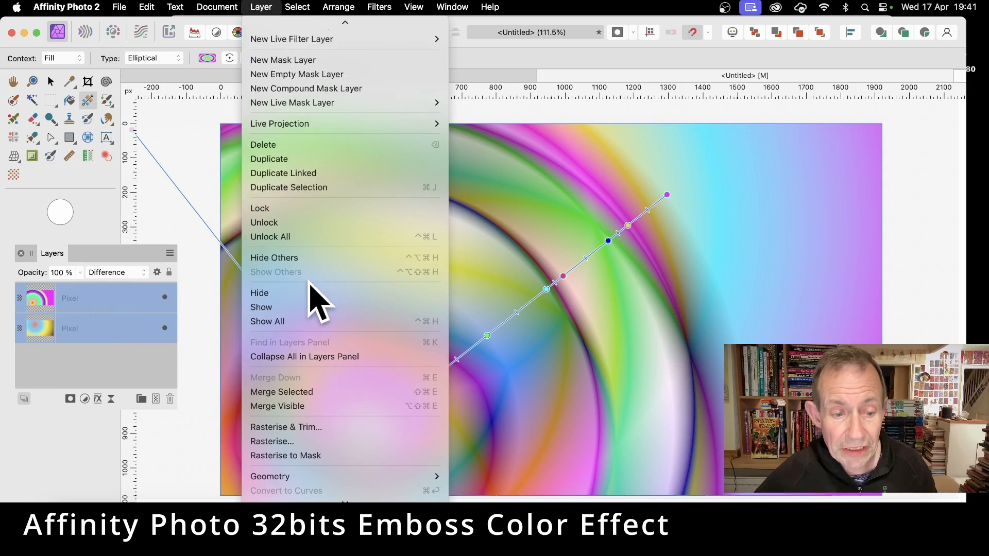
{"action": "left_click", "coordinate": [316, 393]}
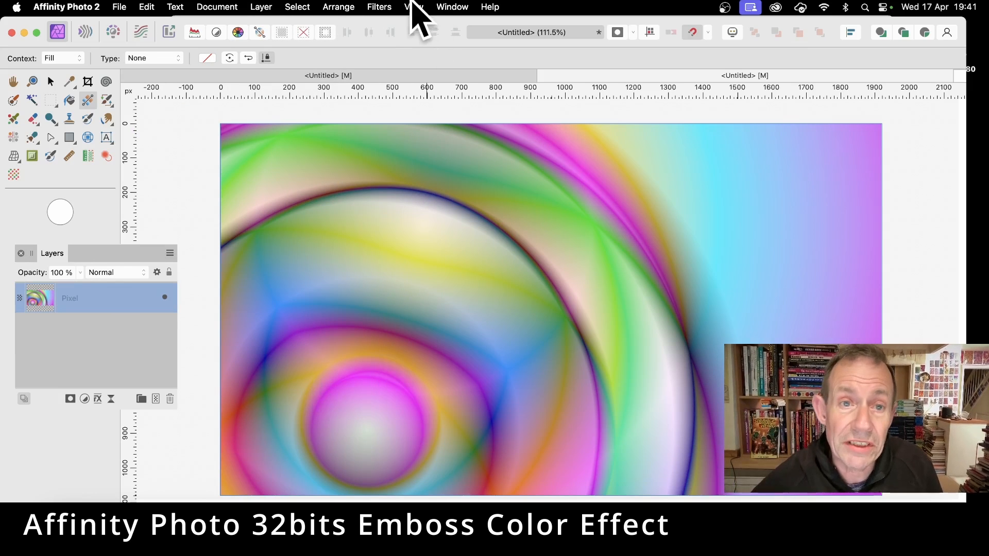
Apply a Gaussian Blur with a radius of about 17.9 px to the merged layer.
{"action": "left_click", "coordinate": [381, 6]}
{"action": "mouse_move", "coordinate": [384, 26]}
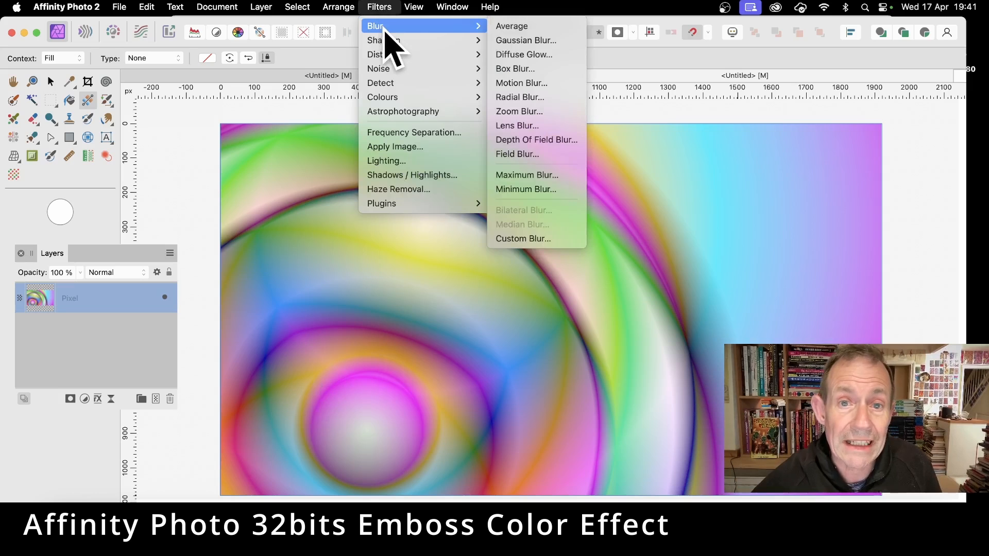
{"action": "left_click", "coordinate": [513, 41]}
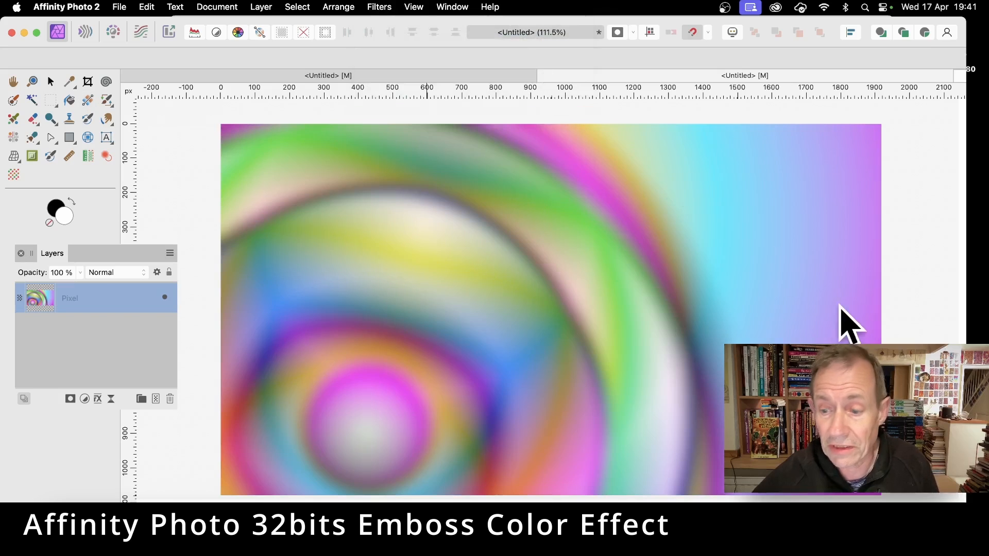
{"action": "left_click_drag", "start_coordinate": [581, 249], "coordinate": [547, 208]}
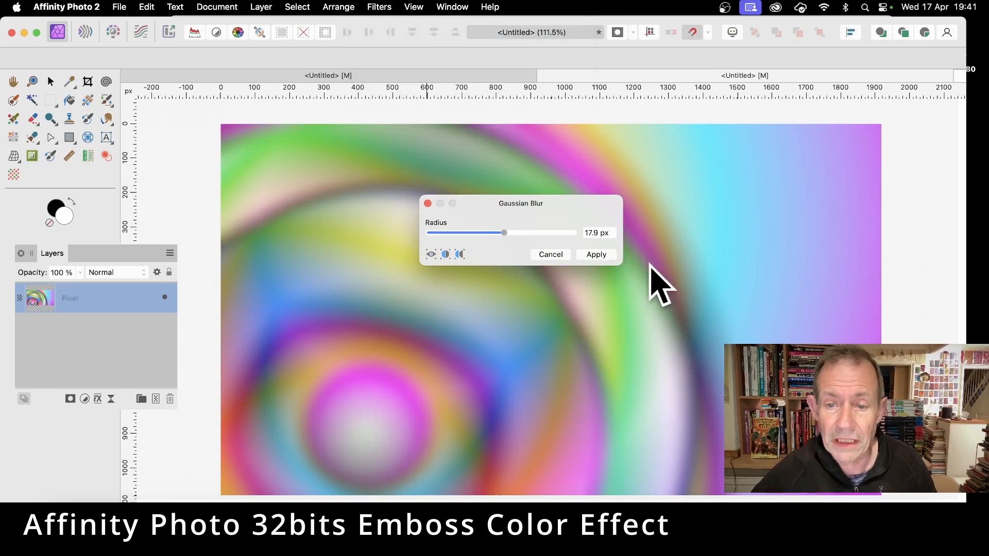
{"action": "left_click", "coordinate": [597, 255]}
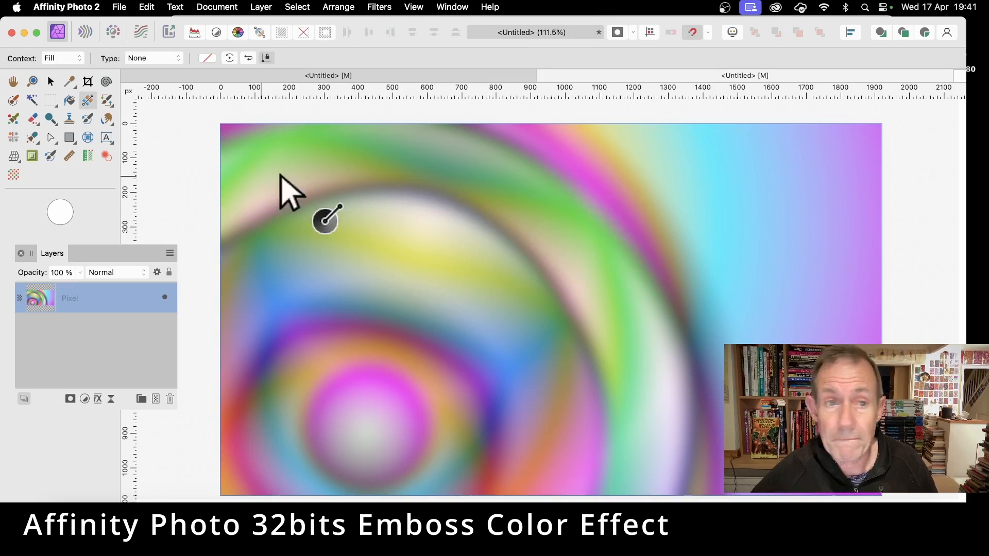
Apply the Emboss filter to the blurred layer with a radius of 48.7 px, an amount of 287 % and a rotation of 157°.
{"action": "left_click", "coordinate": [380, 8]}
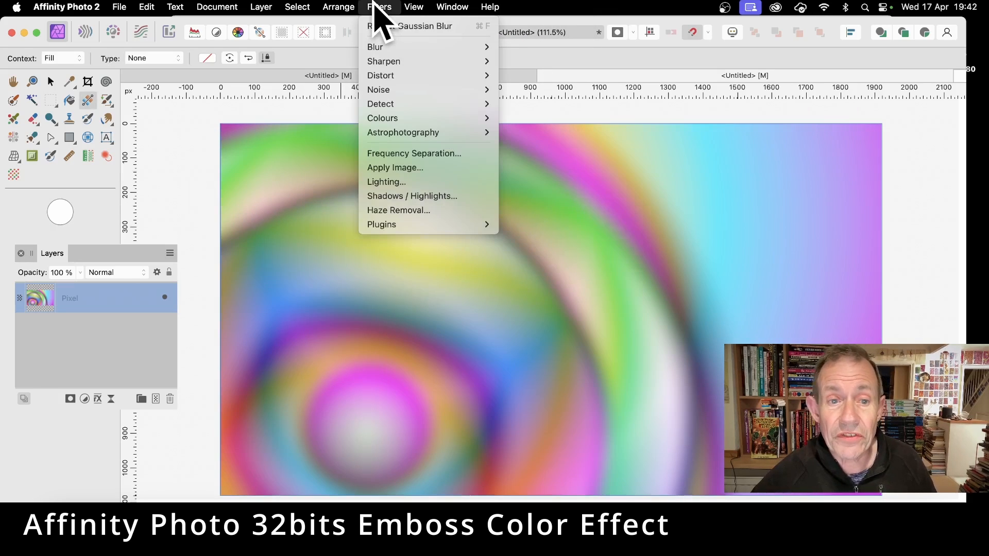
{"action": "mouse_move", "coordinate": [419, 118]}
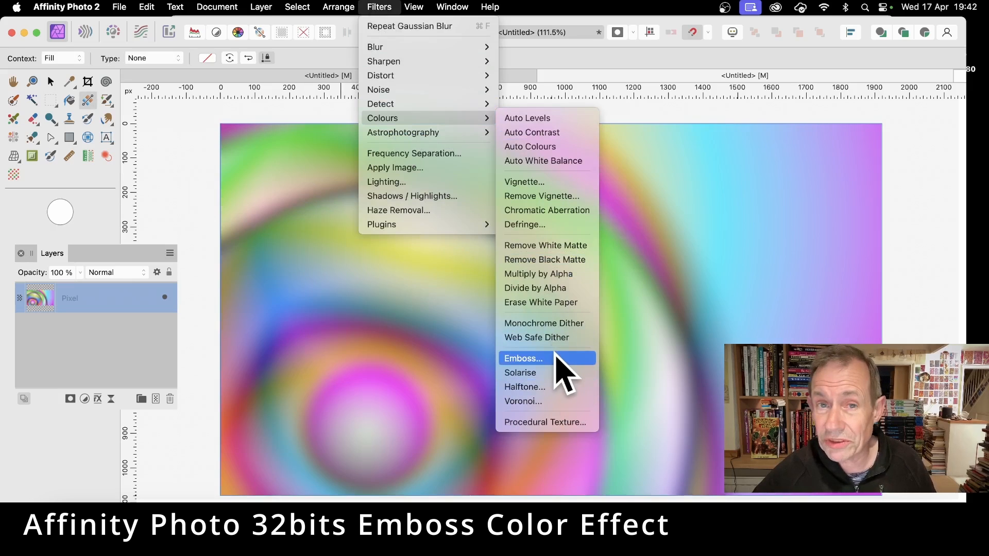
{"action": "left_click", "coordinate": [556, 358]}
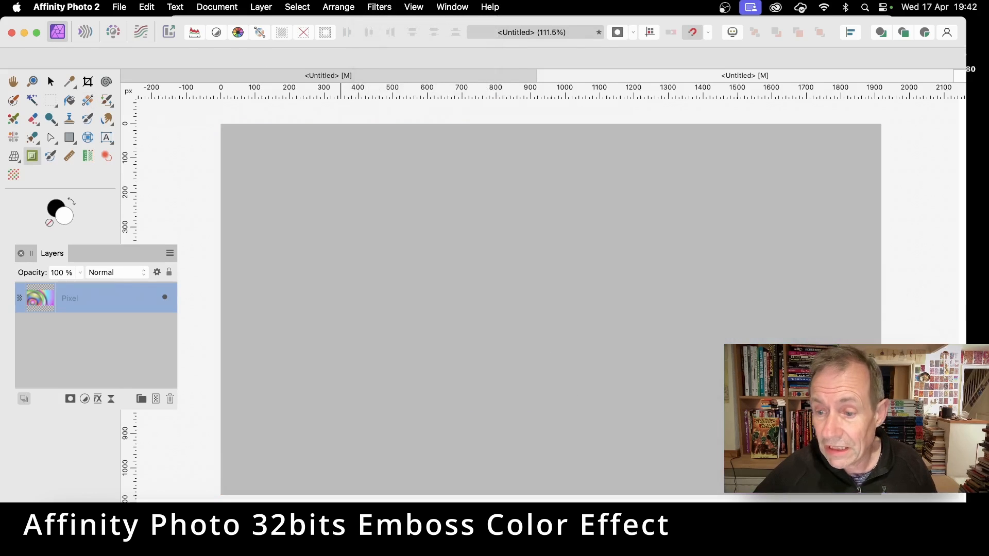
{"action": "left_click_drag", "start_coordinate": [521, 186], "coordinate": [156, 289]}
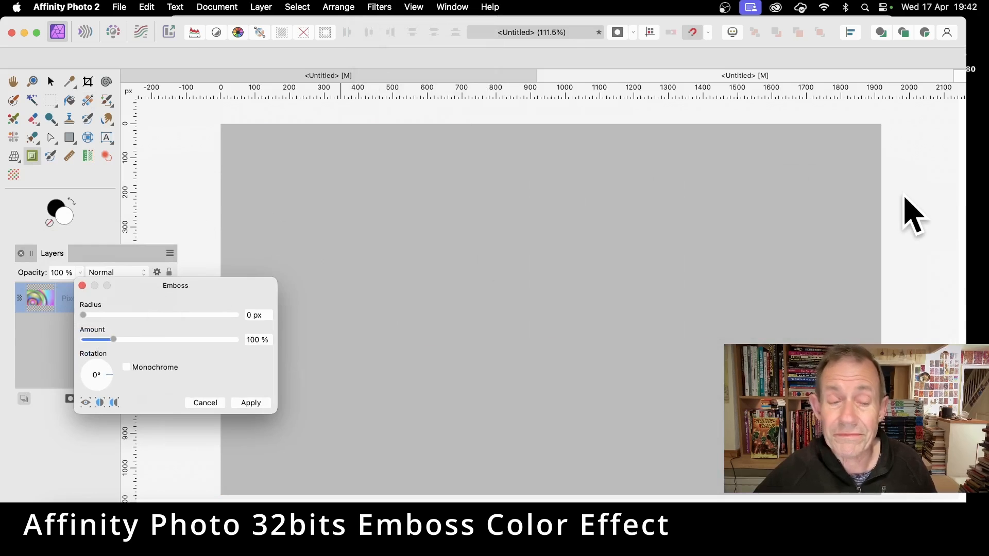
{"action": "left_click_drag", "start_coordinate": [550, 316], "coordinate": [594, 290]}
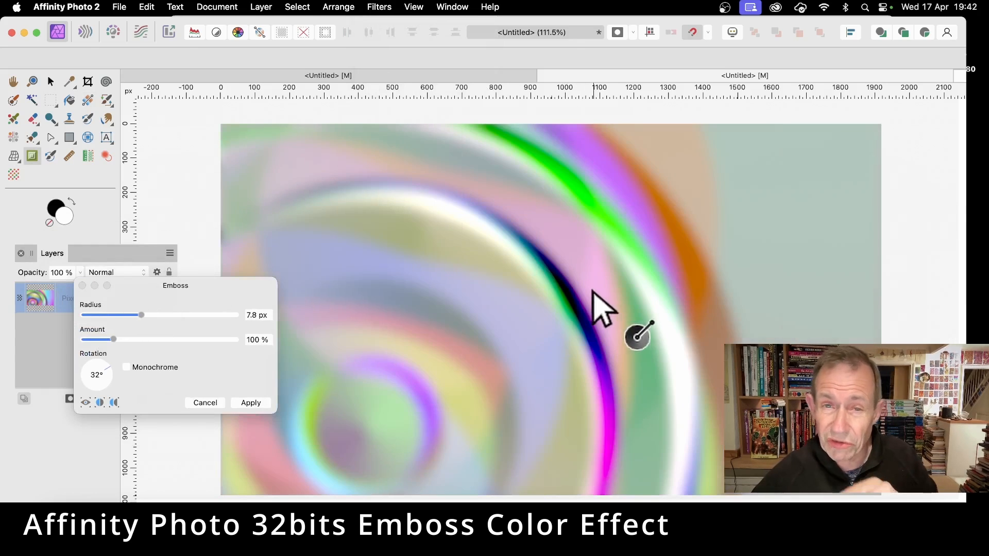
{"action": "left_click_drag", "start_coordinate": [529, 317], "coordinate": [380, 334]}
{"action": "left_click_drag", "start_coordinate": [114, 340], "coordinate": [170, 340]}
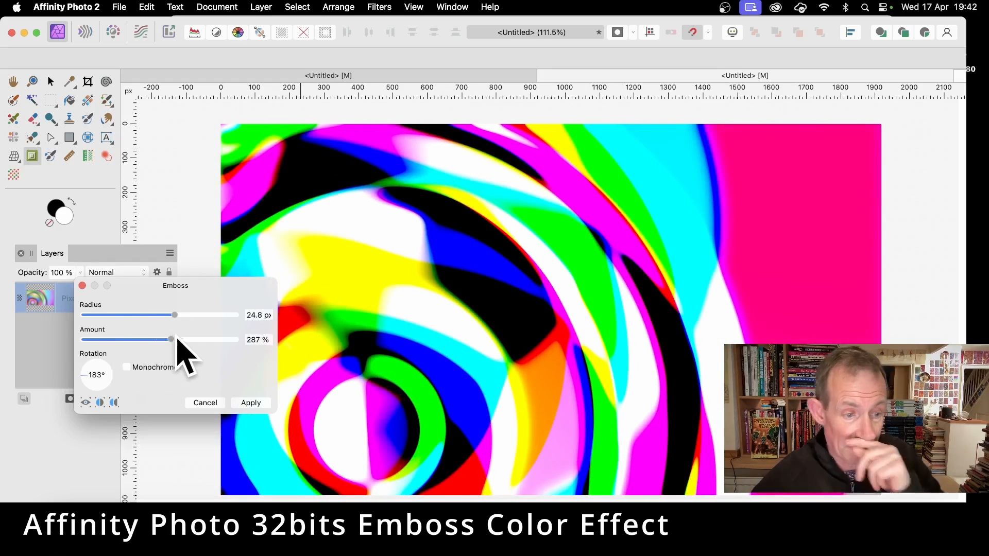
{"action": "left_click_drag", "start_coordinate": [544, 321], "coordinate": [587, 109]}
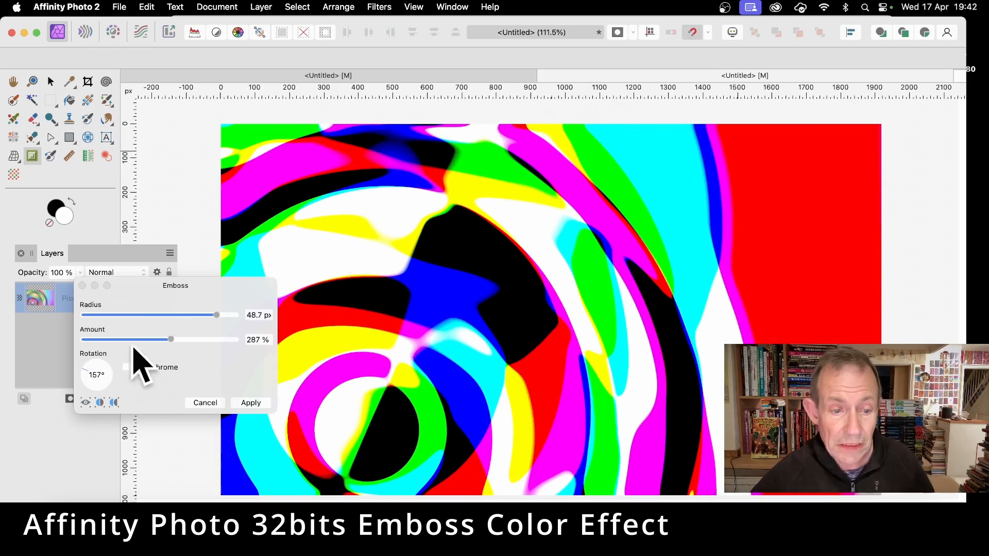
{"action": "left_click", "coordinate": [251, 403]}
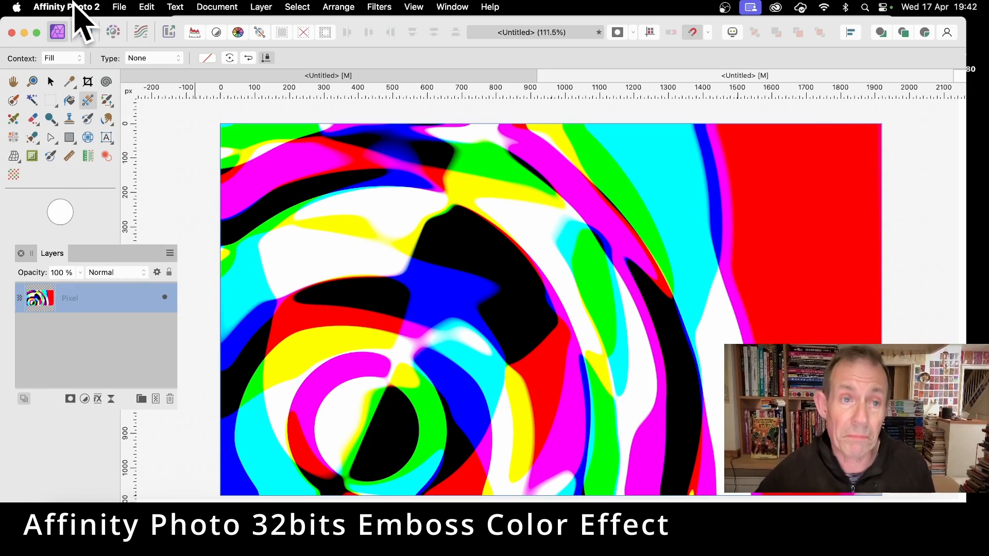
Fade the first Emboss result to 9 % using the Reflect blend mode.
{"action": "left_click", "coordinate": [260, 7]}
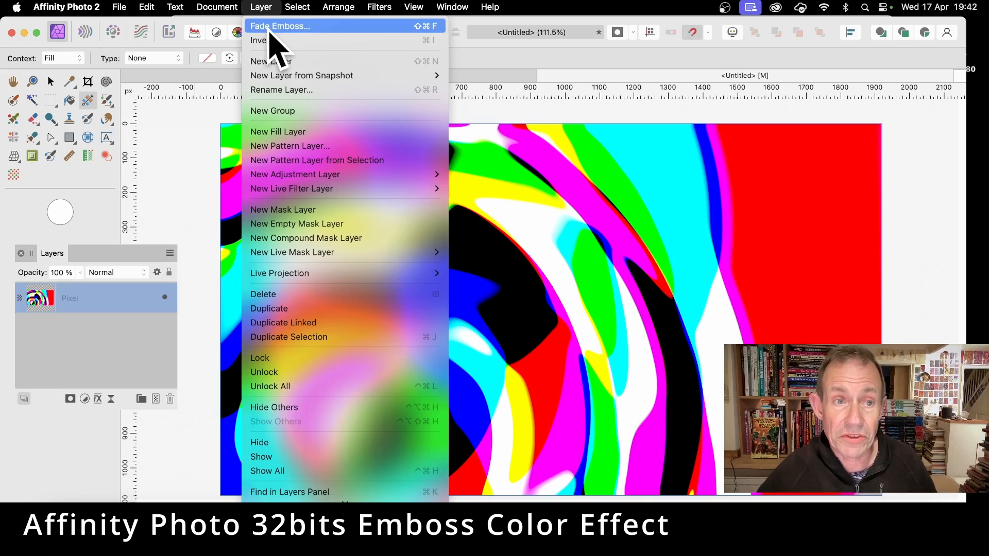
{"action": "left_click", "coordinate": [270, 27]}
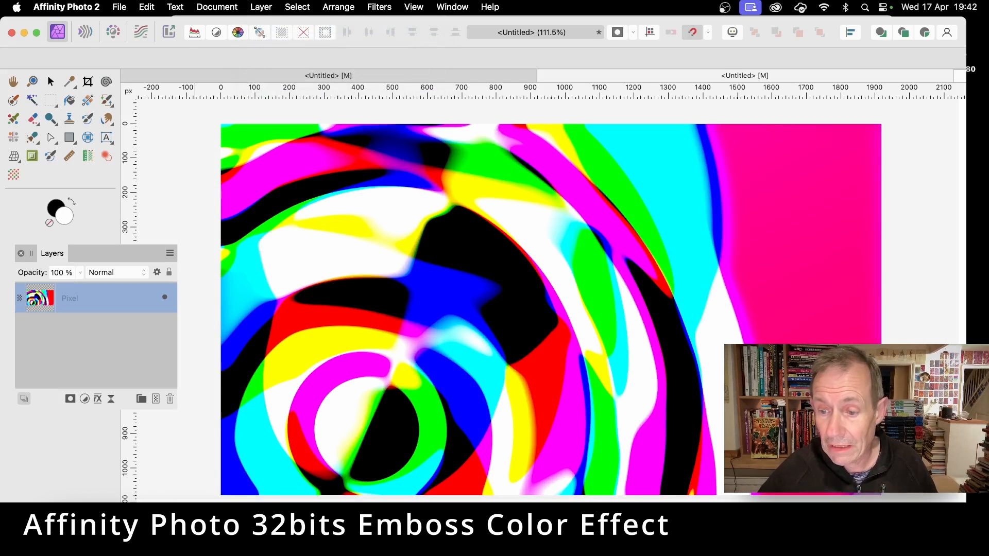
{"action": "left_click_drag", "start_coordinate": [596, 316], "coordinate": [302, 209]}
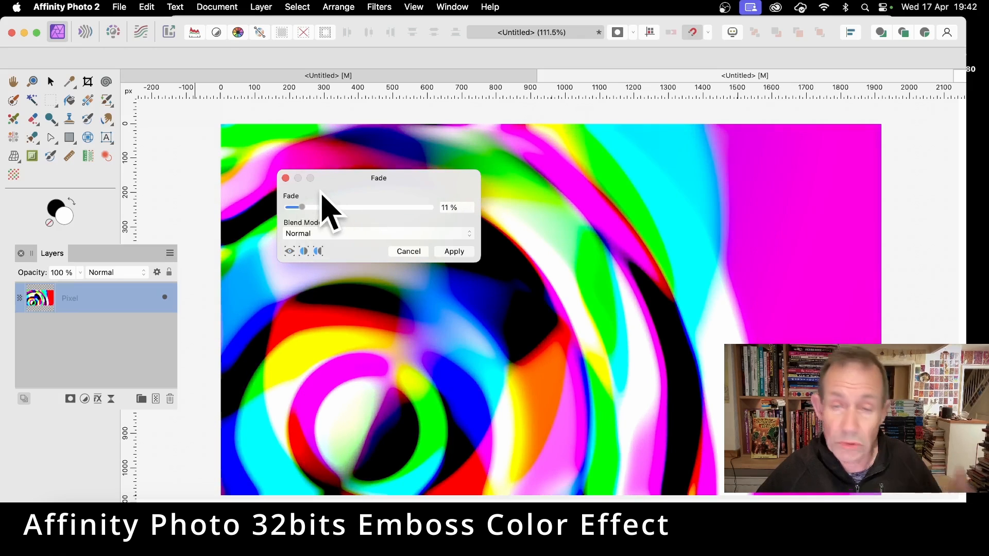
{"action": "left_click", "coordinate": [328, 234]}
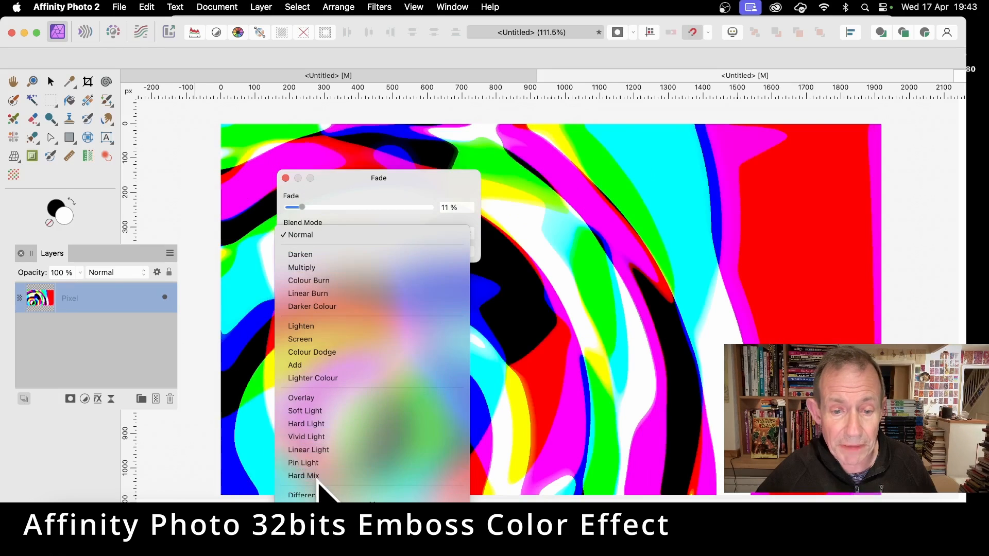
{"action": "mouse_move", "coordinate": [320, 526]}
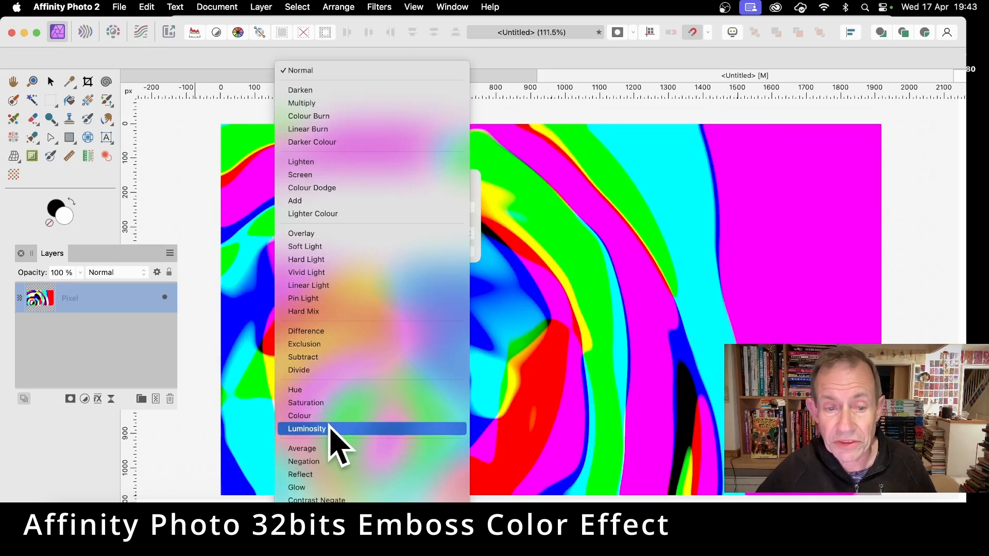
{"action": "left_click", "coordinate": [330, 427]}
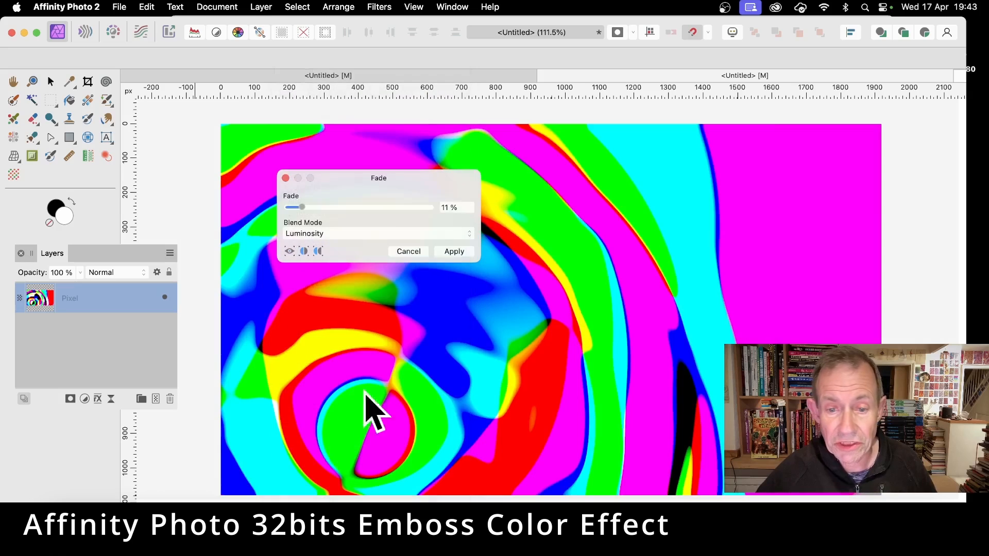
{"action": "mouse_move", "coordinate": [311, 212]}
{"action": "left_mouse_down"}
{"action": "mouse_move", "coordinate": [353, 204]}
{"action": "mouse_move", "coordinate": [359, 212]}
{"action": "mouse_move", "coordinate": [282, 204]}
{"action": "mouse_move", "coordinate": [387, 227]}
{"action": "mouse_move", "coordinate": [305, 223]}
{"action": "left_mouse_up"}
{"action": "left_click", "coordinate": [364, 236]}
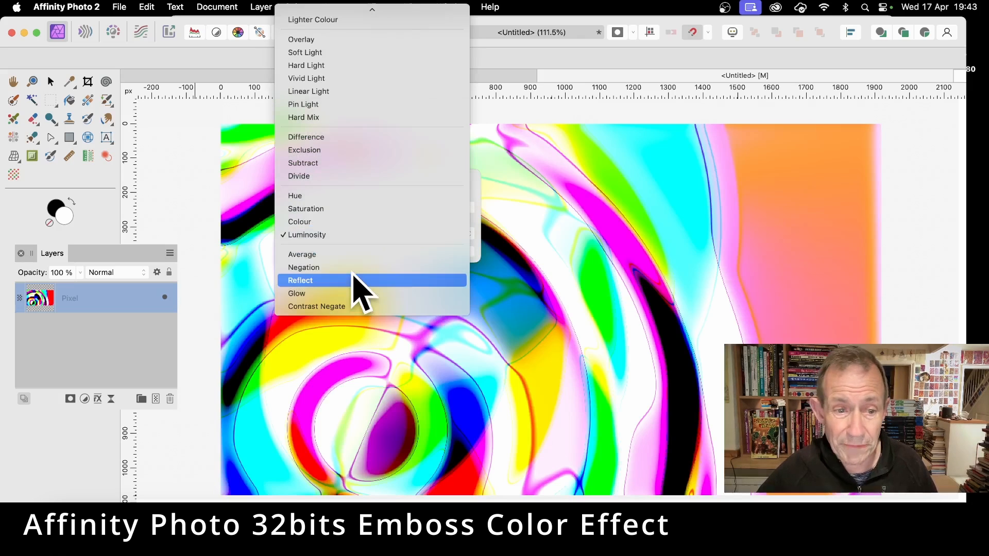
{"action": "left_click", "coordinate": [352, 281]}
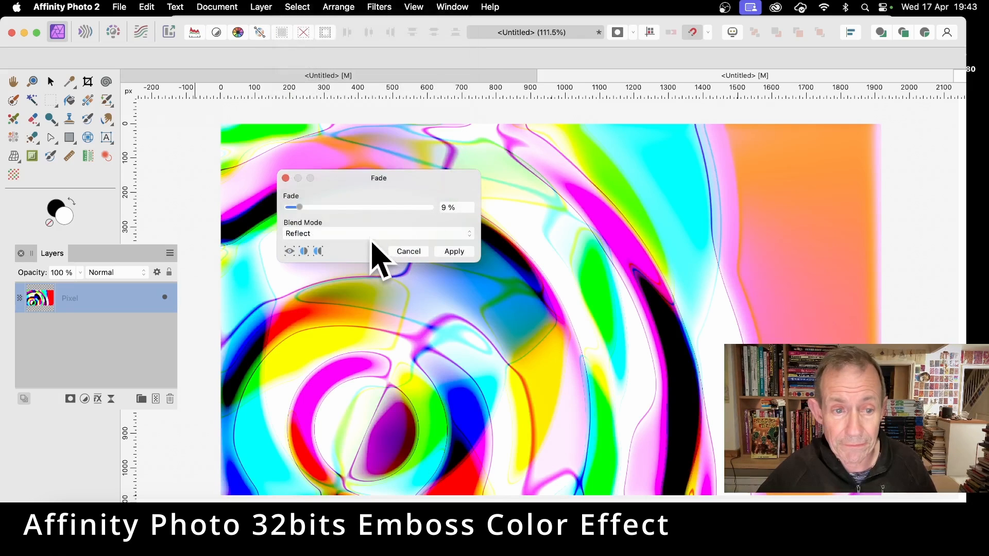
{"action": "left_click", "coordinate": [457, 251]}
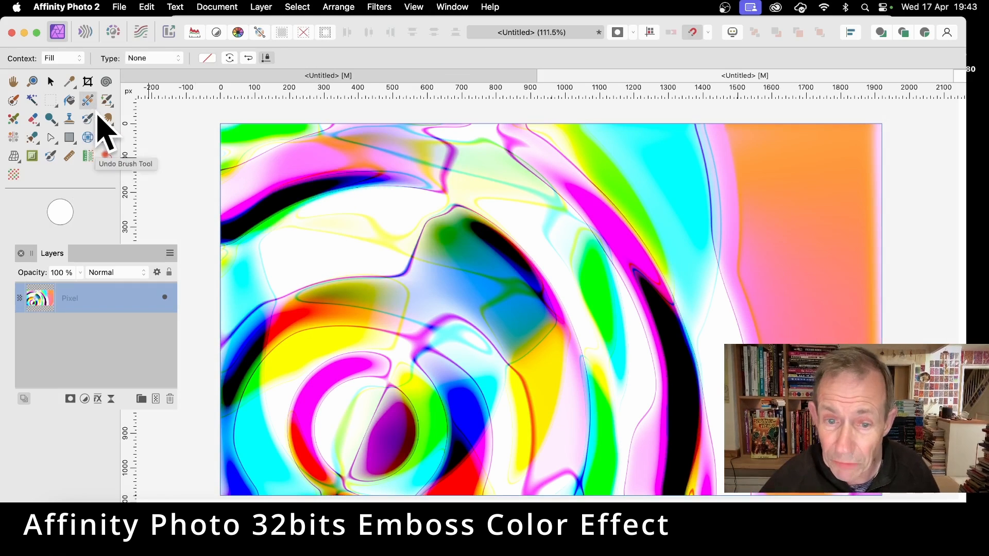
Apply a Gaussian Blur with a radius of 9.8 px to the faded pixel layer.
{"action": "left_click", "coordinate": [382, 6]}
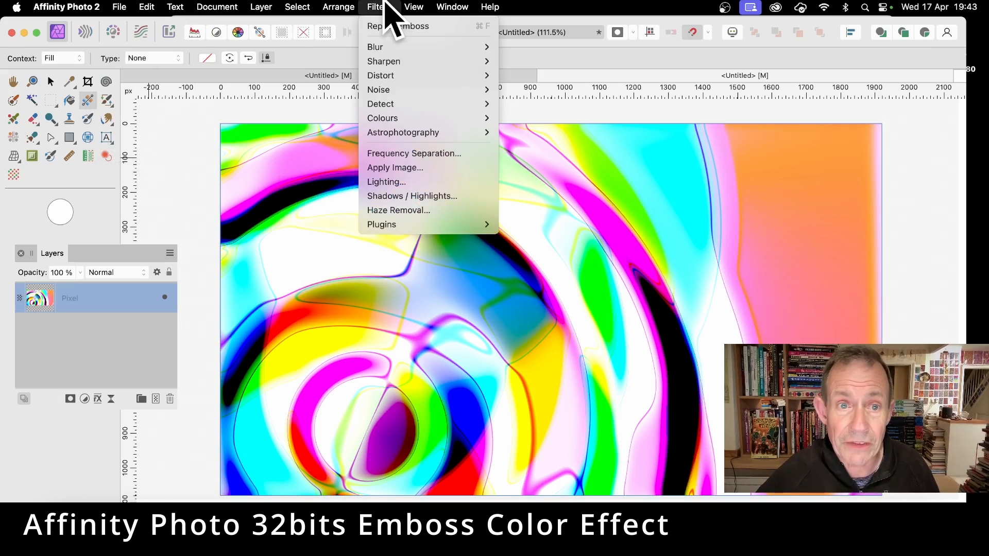
{"action": "mouse_move", "coordinate": [404, 46]}
{"action": "left_click", "coordinate": [536, 61]}
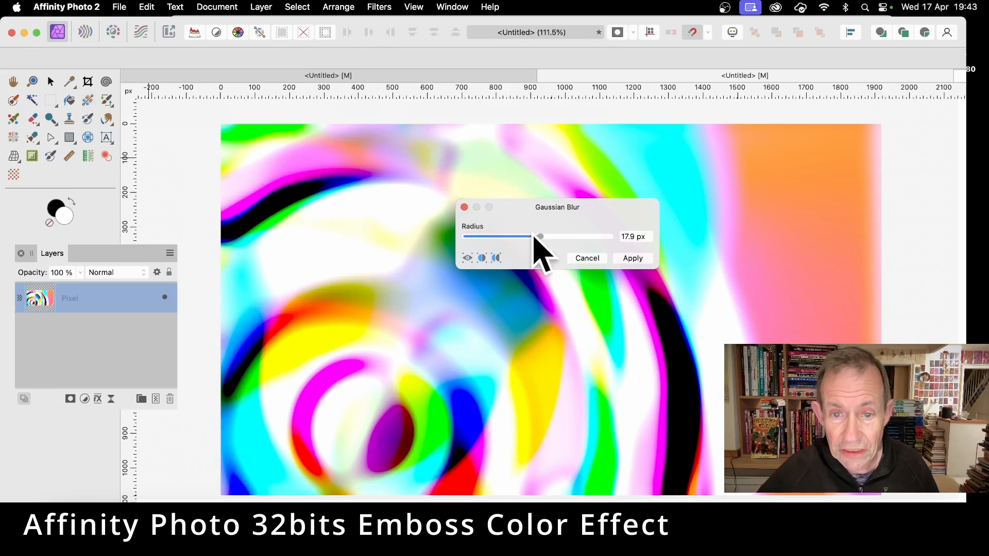
{"action": "left_click_drag", "start_coordinate": [536, 236], "coordinate": [528, 238]}
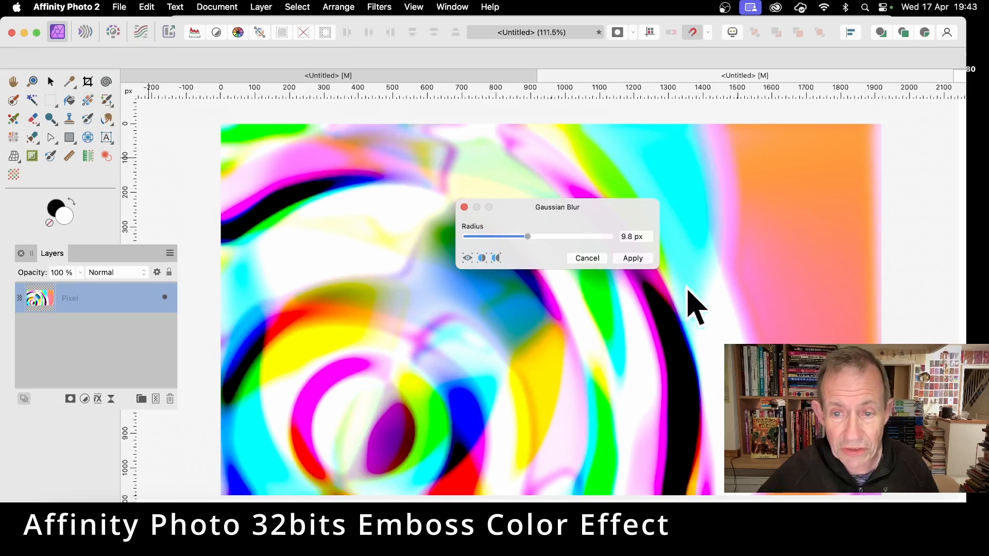
{"action": "left_click", "coordinate": [633, 258]}
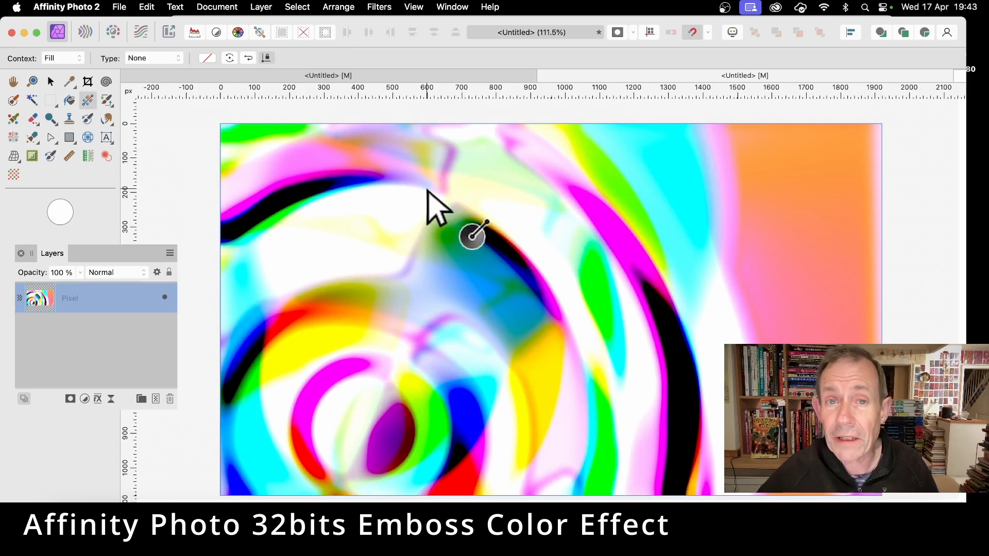
Apply another Emboss to the blurred layer with a radius of 36.6 px, an amount of 277 % and a rotation of 352°.
{"action": "left_click", "coordinate": [386, 6]}
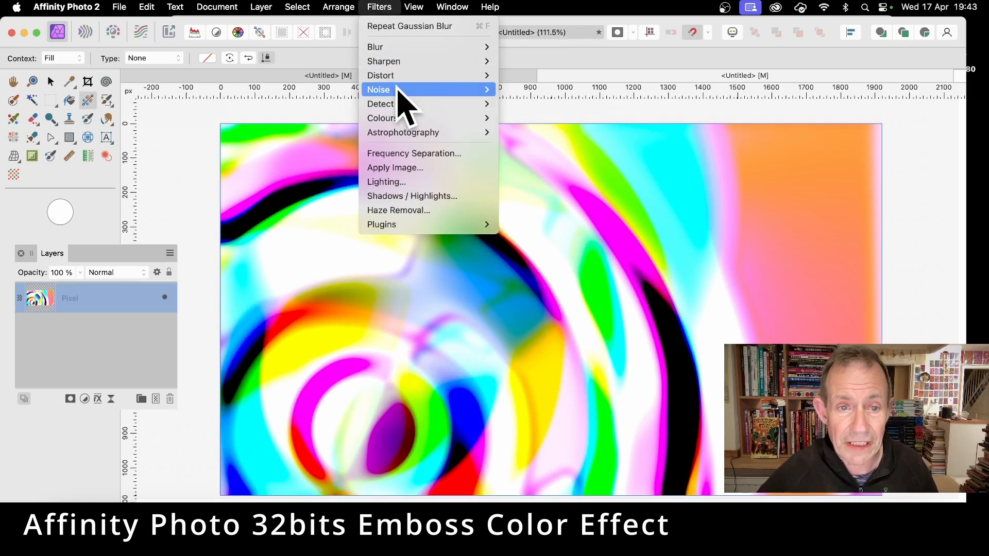
{"action": "mouse_move", "coordinate": [403, 120]}
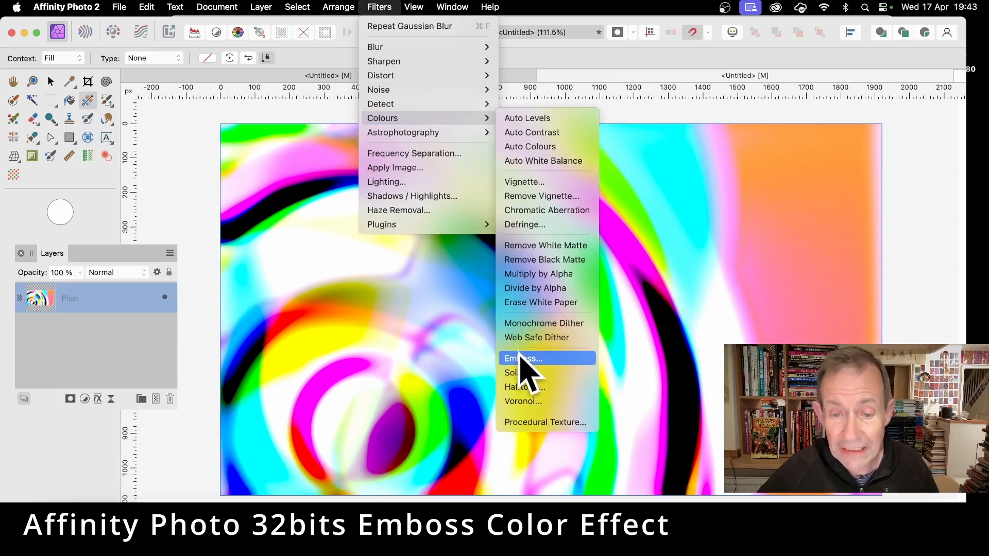
{"action": "left_click", "coordinate": [521, 360]}
{"action": "left_click_drag", "start_coordinate": [437, 347], "coordinate": [490, 404]}
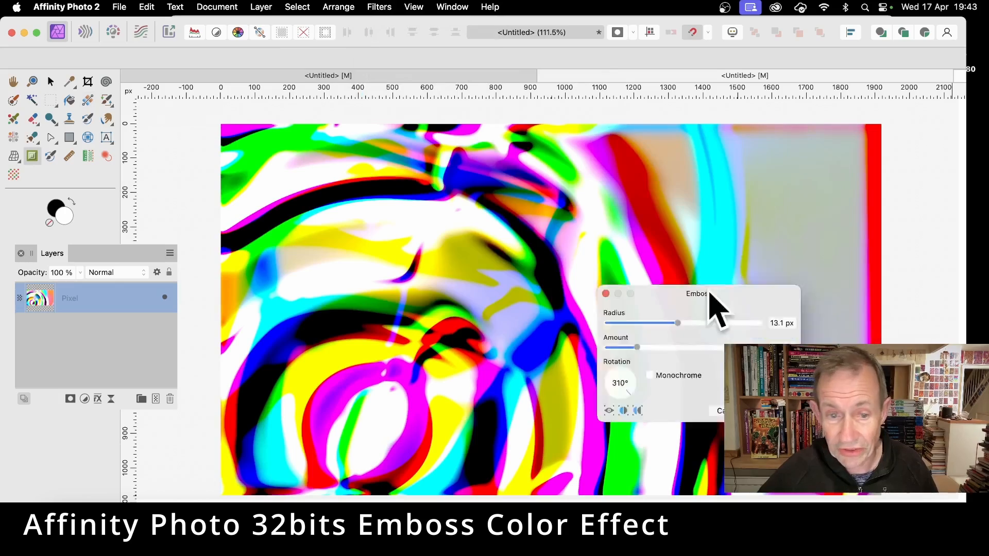
{"action": "left_click_drag", "start_coordinate": [718, 302], "coordinate": [569, 195]}
{"action": "left_click_drag", "start_coordinate": [481, 226], "coordinate": [535, 224]}
{"action": "left_click_drag", "start_coordinate": [385, 305], "coordinate": [617, 294]}
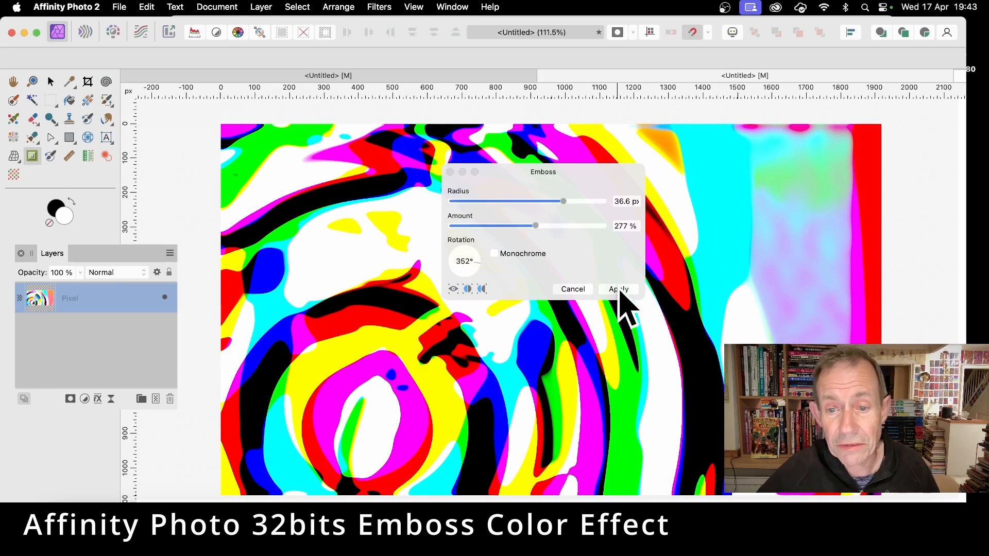
{"action": "left_click", "coordinate": [619, 291]}
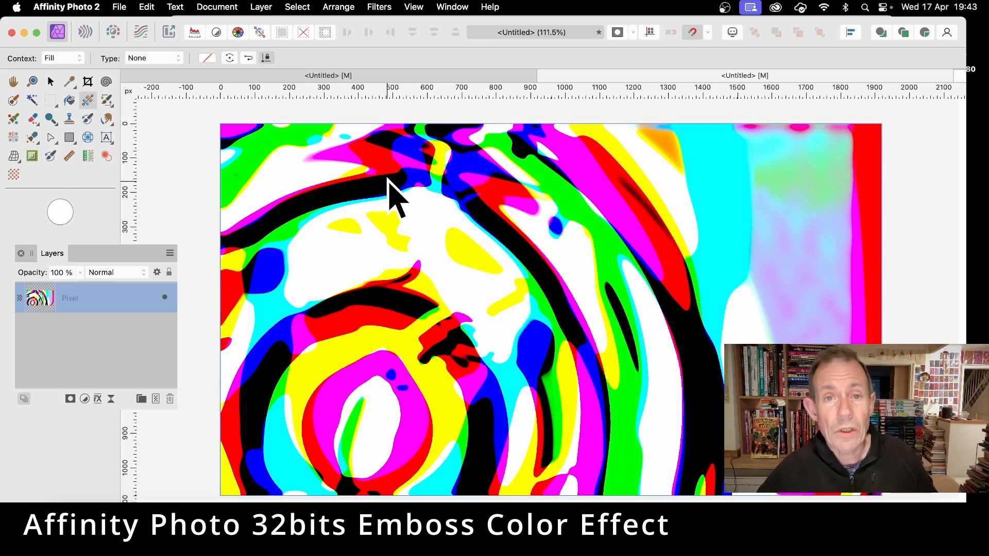
Fade the second Emboss result to 7 % using the Glow blend mode.
{"action": "left_click", "coordinate": [260, 7]}
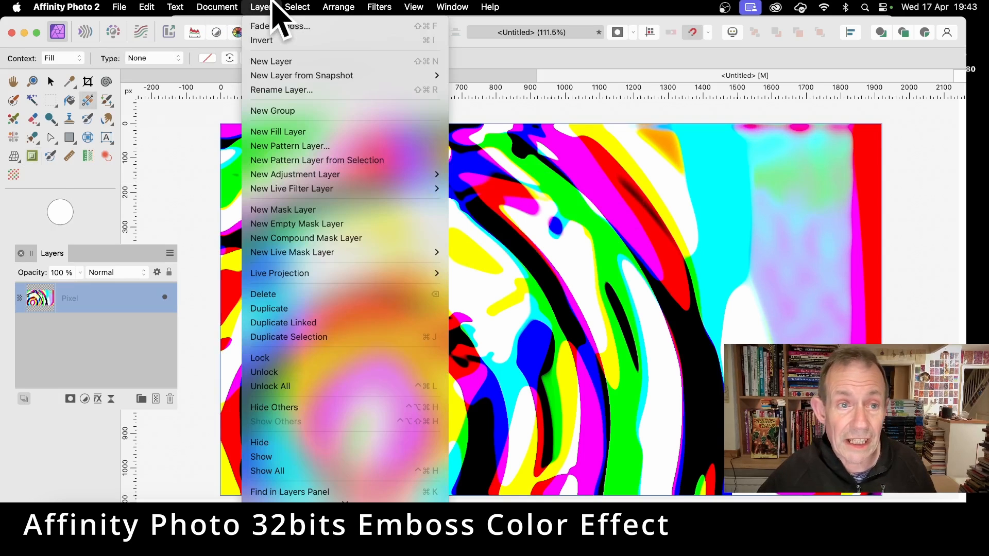
{"action": "left_click", "coordinate": [277, 29]}
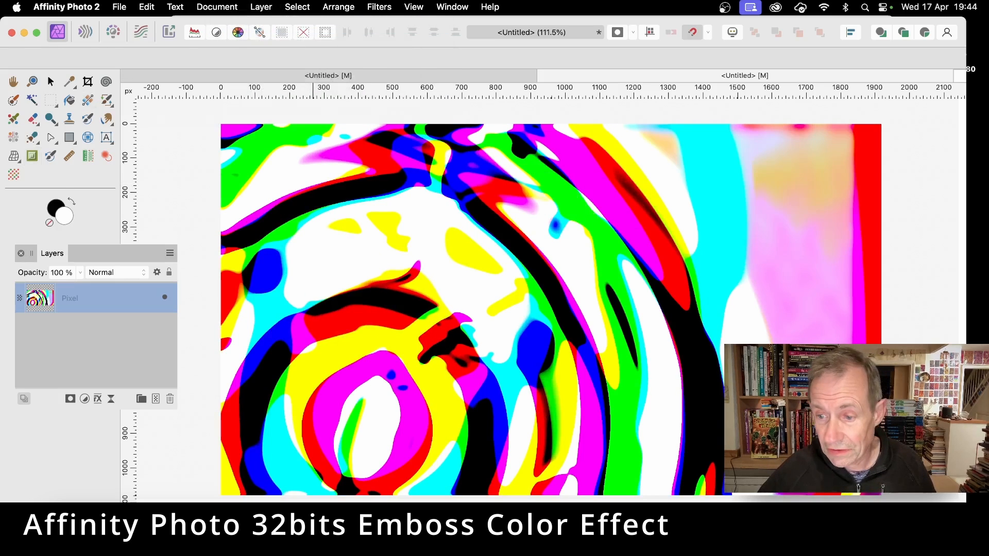
{"action": "left_click_drag", "start_coordinate": [587, 268], "coordinate": [484, 163]}
{"action": "left_click", "coordinate": [442, 222]}
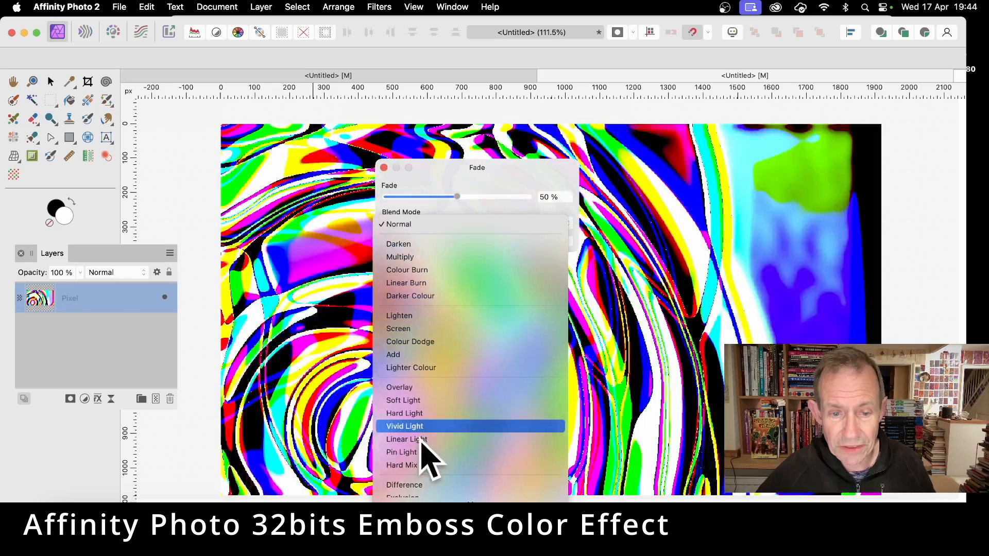
{"action": "scroll", "coordinate": [440, 466], "scroll_direction": "down", "scroll_amount": 3}
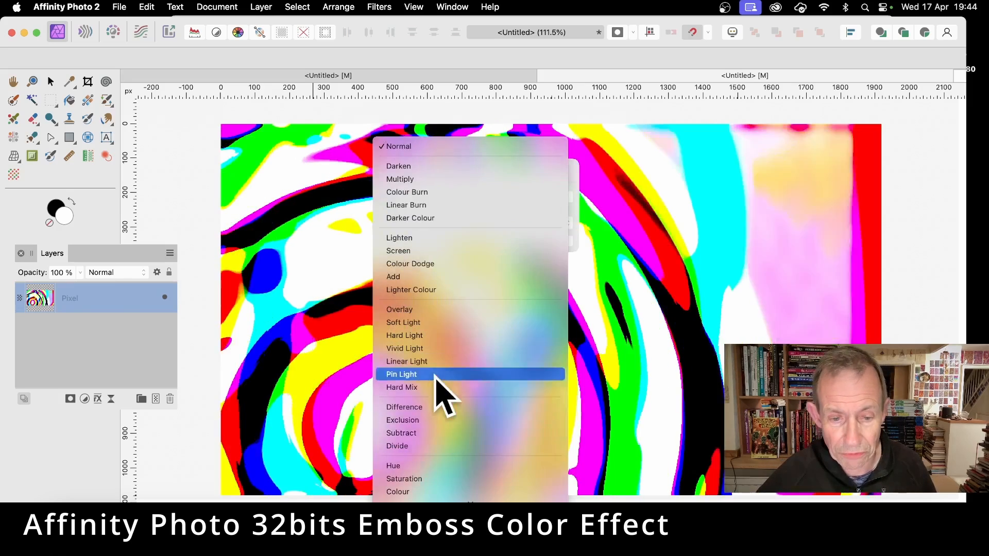
{"action": "left_click", "coordinate": [412, 407]}
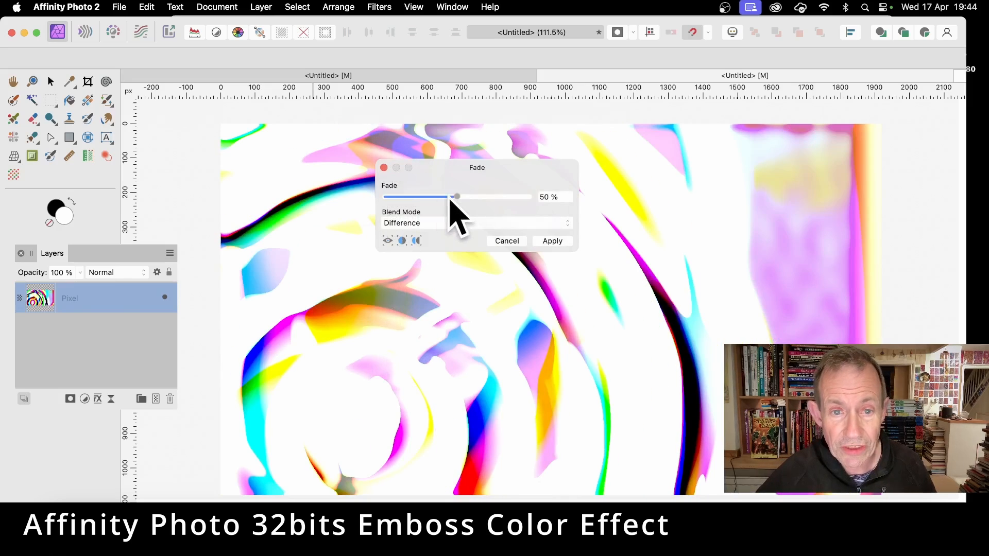
{"action": "left_click_drag", "start_coordinate": [451, 199], "coordinate": [406, 198]}
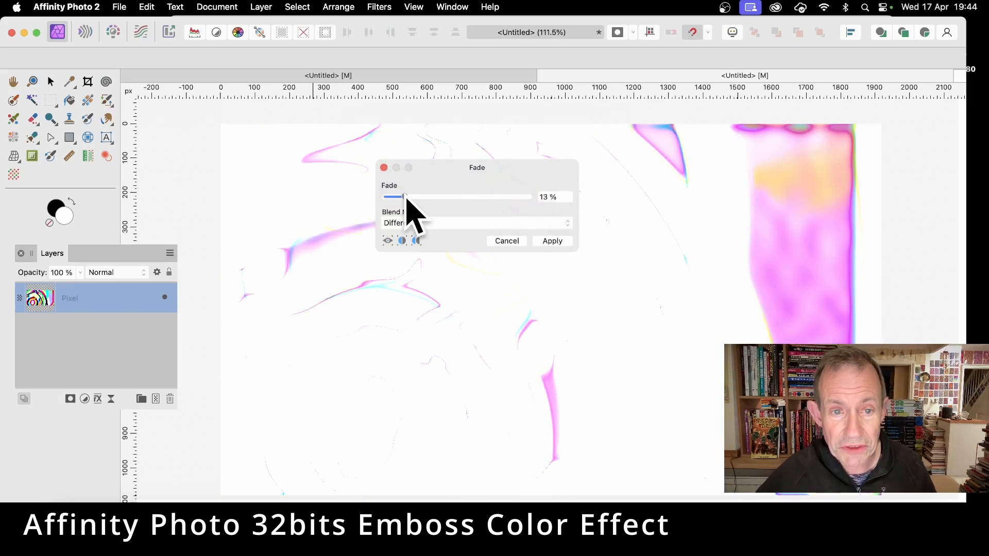
{"action": "left_click", "coordinate": [462, 226]}
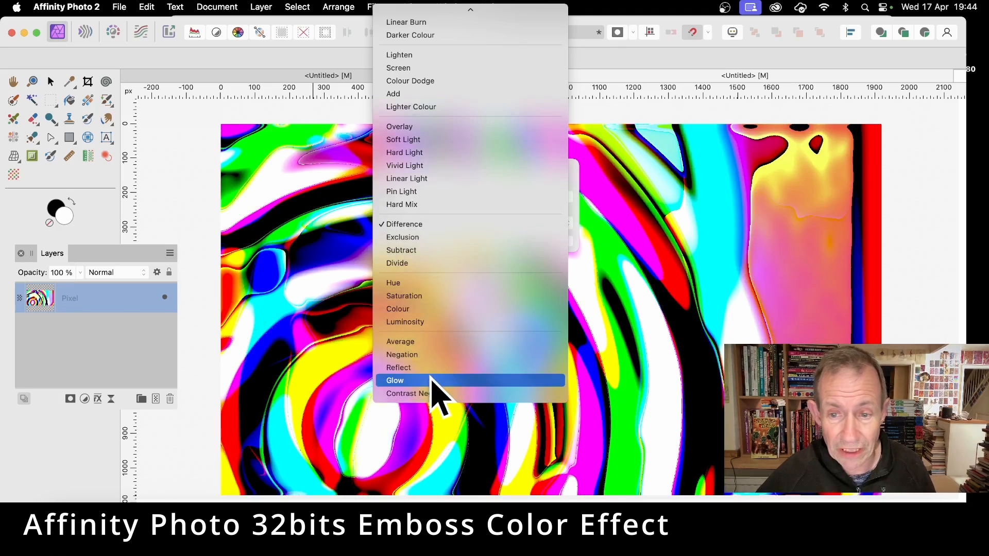
{"action": "left_click", "coordinate": [431, 382]}
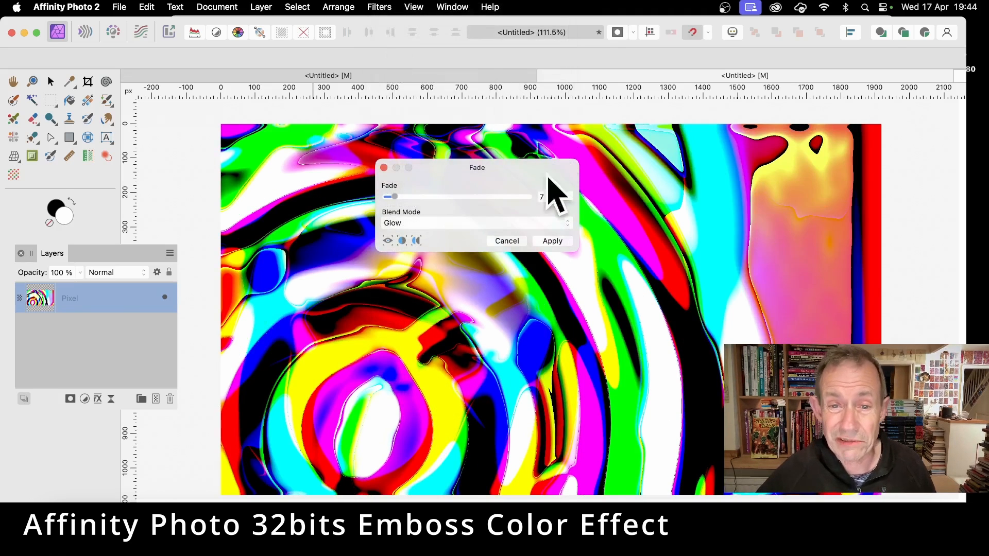
{"action": "left_click", "coordinate": [553, 241]}
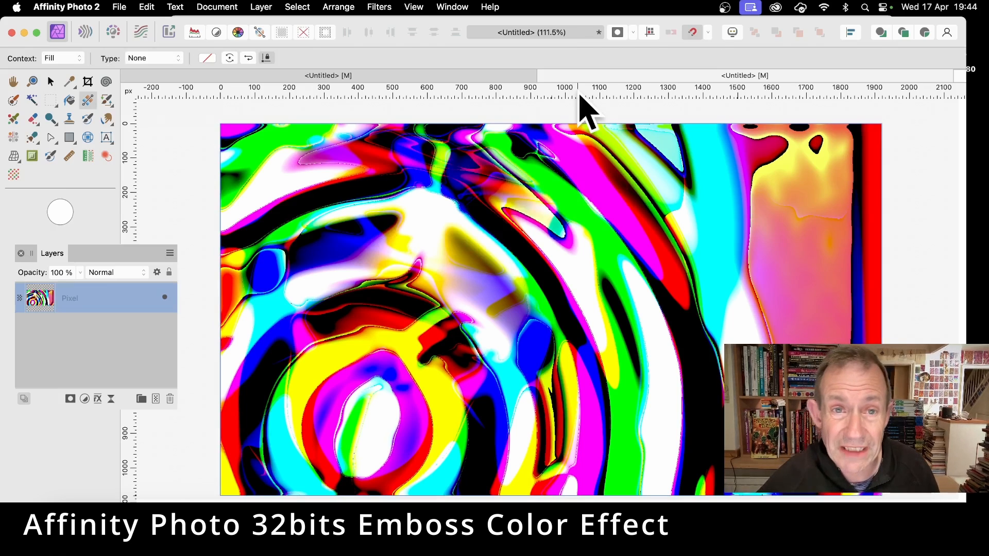
Activate the Move tool and start the Deform distortion filter on the pixel layer.
{"action": "left_click", "coordinate": [380, 7]}
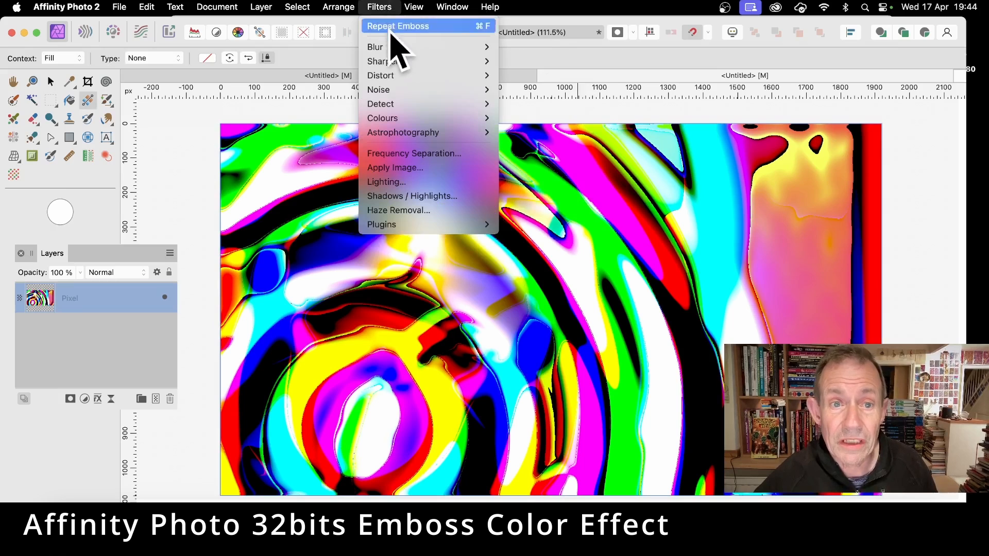
{"action": "mouse_move", "coordinate": [390, 76]}
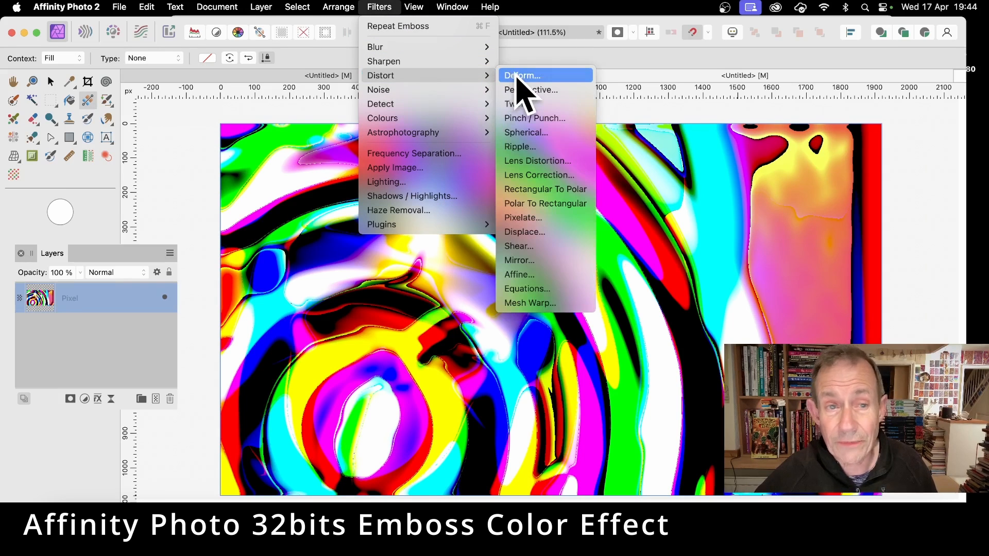
{"action": "left_click", "coordinate": [51, 82]}
{"action": "left_click", "coordinate": [52, 81]}
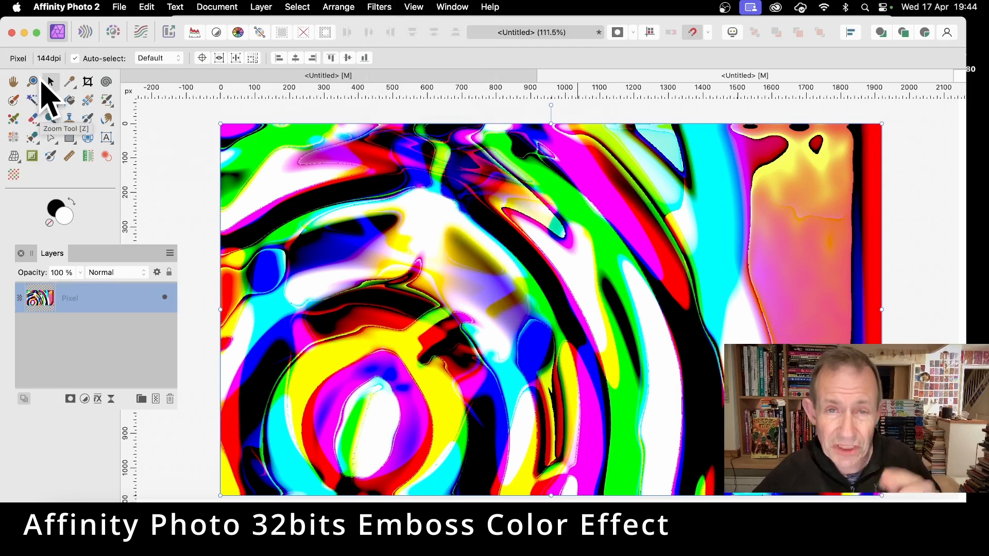
{"action": "left_click", "coordinate": [381, 6]}
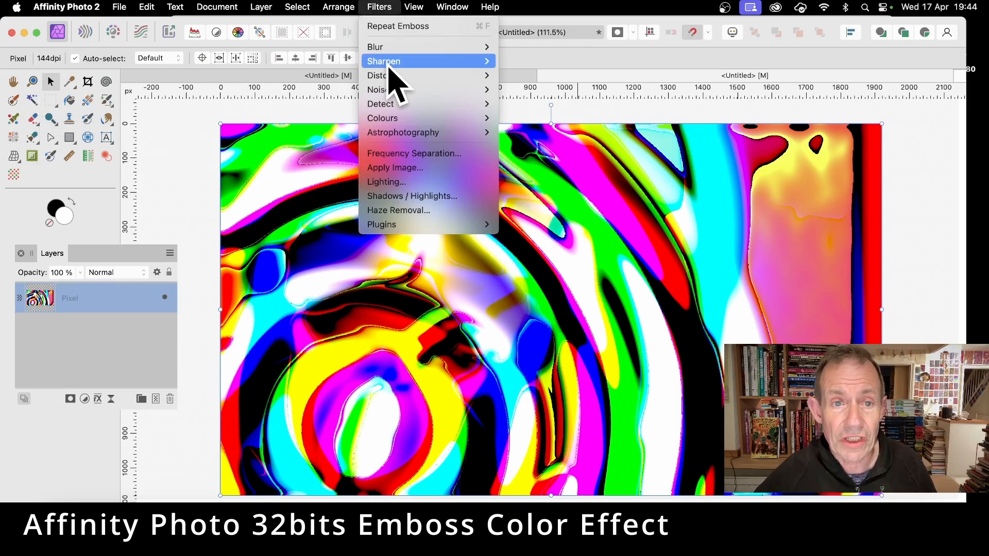
{"action": "mouse_move", "coordinate": [391, 76]}
{"action": "left_click", "coordinate": [552, 78]}
{"action": "left_click_drag", "start_coordinate": [458, 219], "coordinate": [433, 223]}
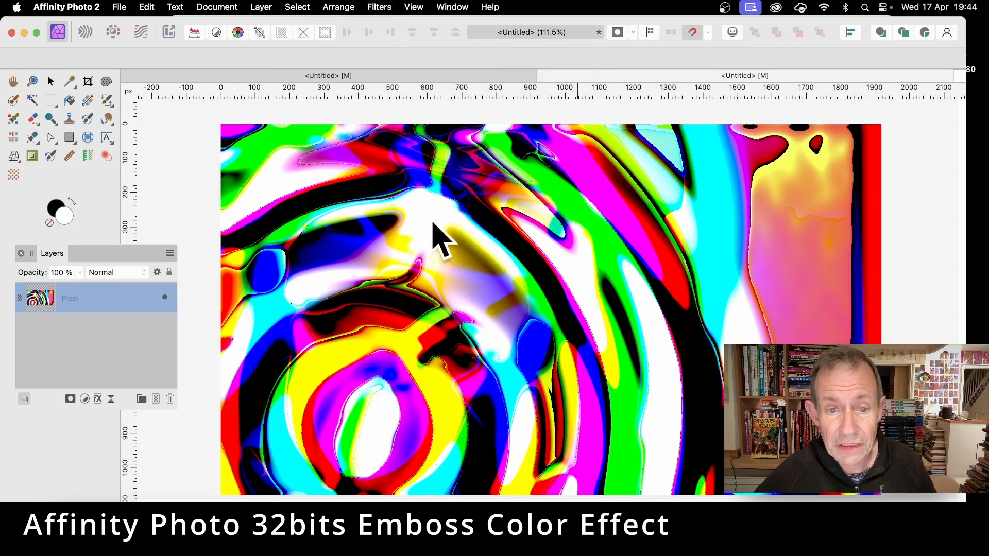
Place five deform pins around the middle of the image and set the linear constraints to Similarity.
{"action": "left_click", "coordinate": [398, 315]}
{"action": "left_click", "coordinate": [536, 199]}
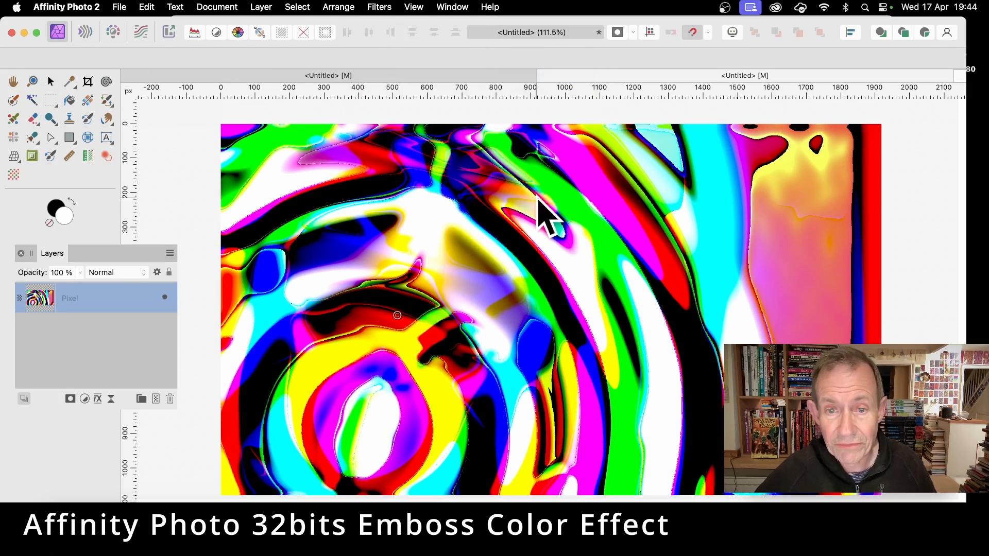
{"action": "left_click", "coordinate": [494, 321]}
{"action": "left_click", "coordinate": [505, 358]}
{"action": "left_click", "coordinate": [551, 338]}
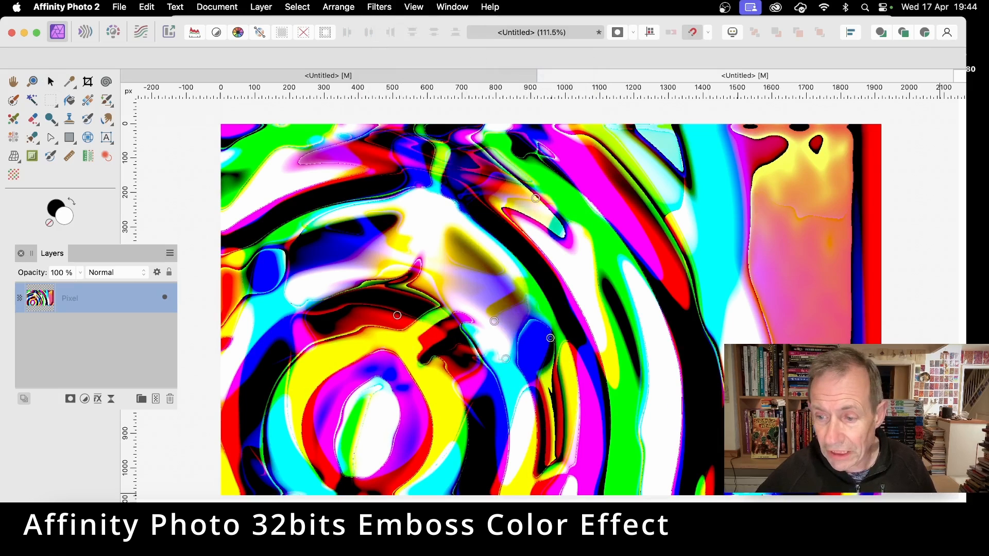
{"action": "left_click", "coordinate": [247, 241]}
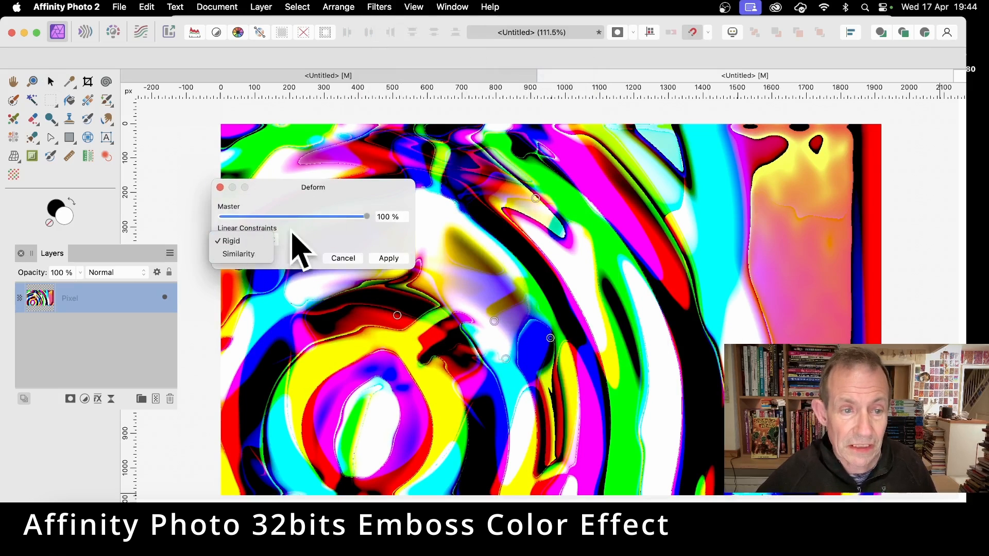
{"action": "left_click", "coordinate": [251, 255]}
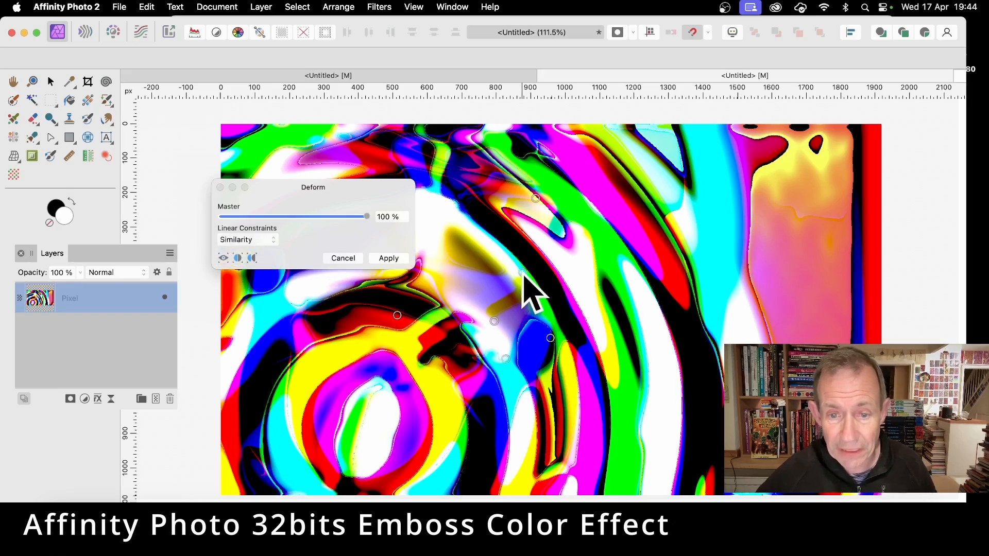
Warp the image strongly by pulling several deform points around its centre and outwards, and apply the Deform filter.
{"action": "left_click_drag", "start_coordinate": [525, 280], "coordinate": [407, 355]}
{"action": "left_click_drag", "start_coordinate": [479, 249], "coordinate": [436, 360]}
{"action": "left_click_drag", "start_coordinate": [495, 373], "coordinate": [513, 331]}
{"action": "left_click_drag", "start_coordinate": [475, 361], "coordinate": [496, 328]}
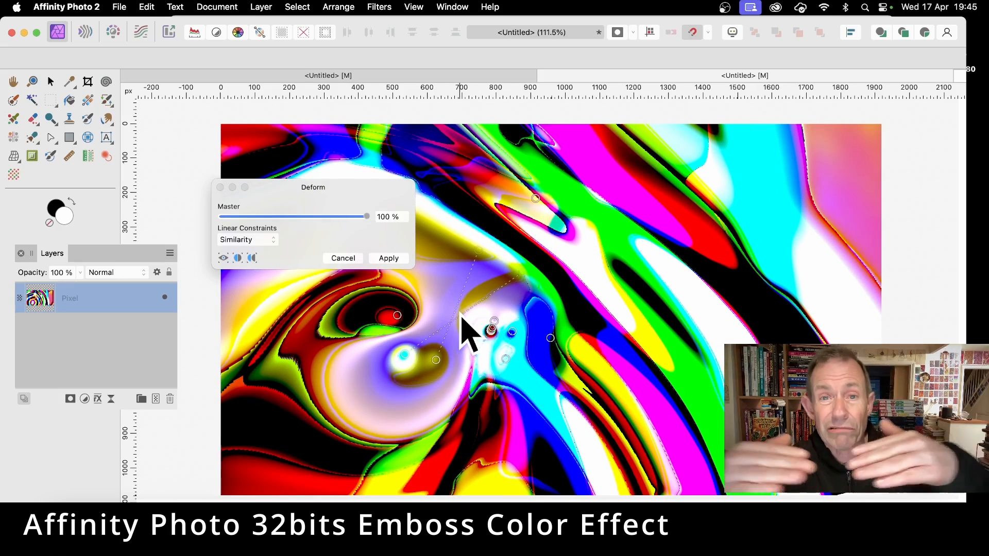
{"action": "left_click_drag", "start_coordinate": [483, 249], "coordinate": [536, 212]}
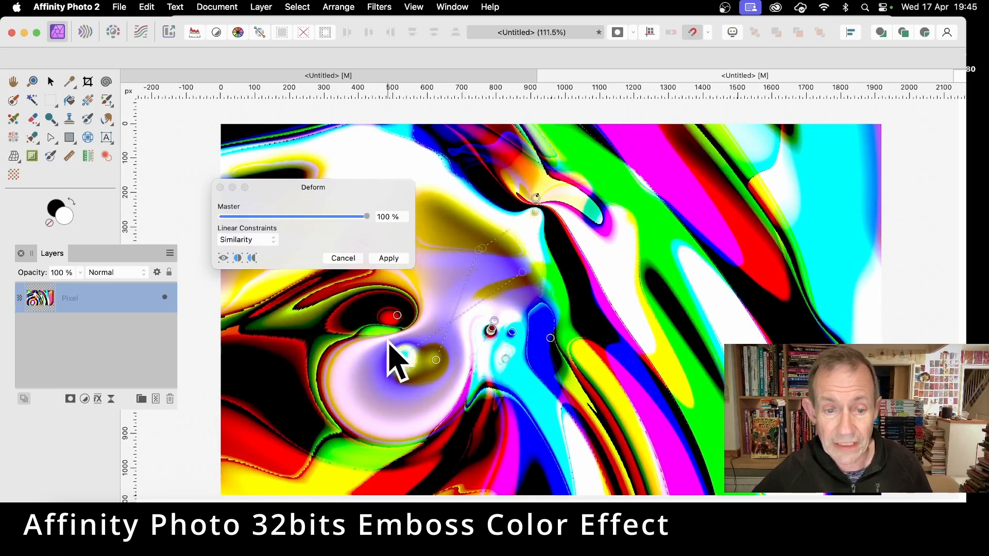
{"action": "left_click_drag", "start_coordinate": [389, 341], "coordinate": [462, 247]}
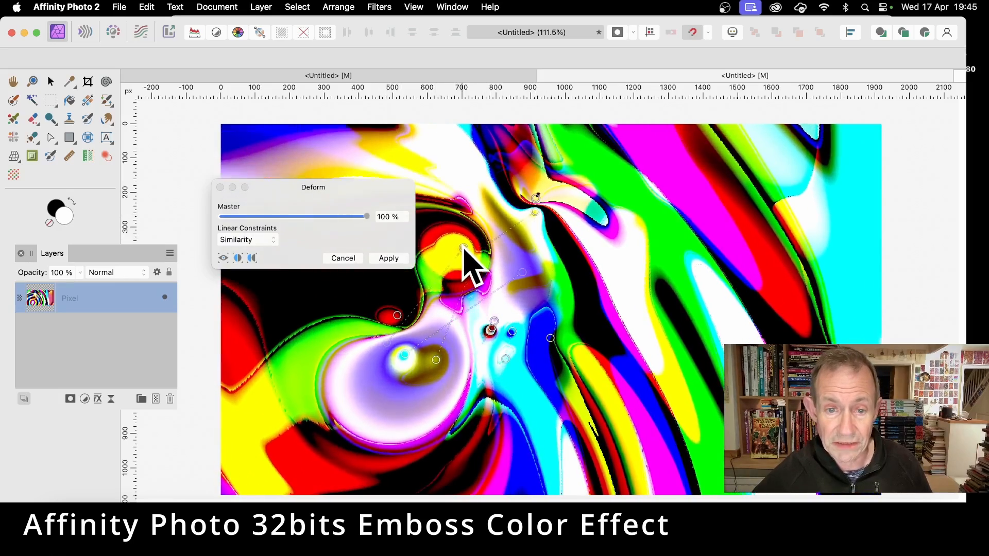
{"action": "left_click_drag", "start_coordinate": [331, 421], "coordinate": [627, 273]}
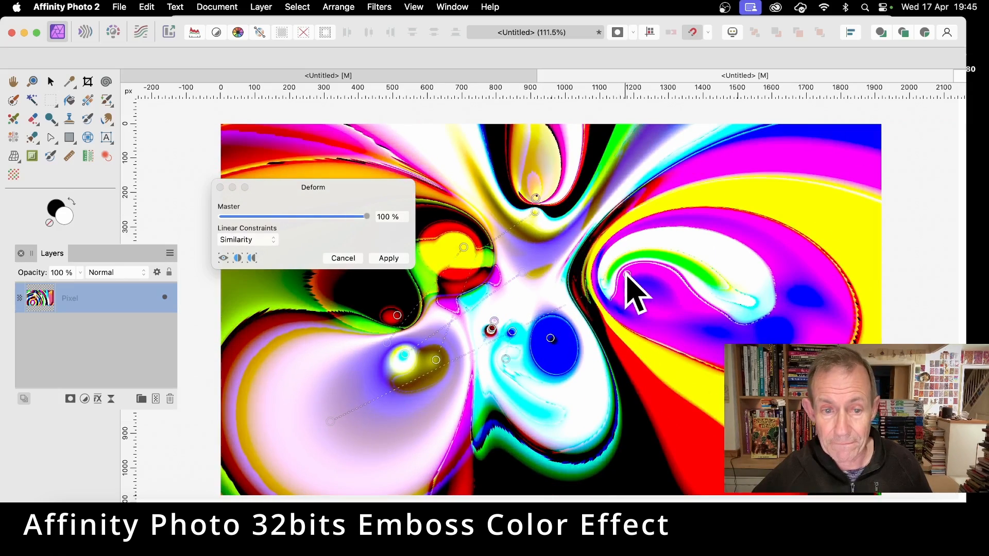
{"action": "left_click", "coordinate": [389, 258]}
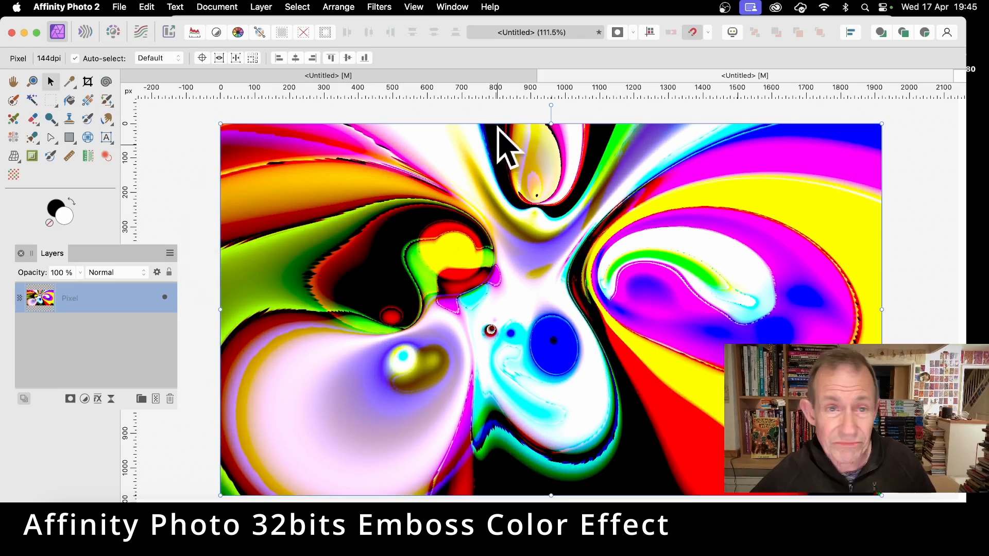
Apply an Emboss to the deformed layer with a radius of 71.2 px, an amount of 100 % and a rotation of 21°.
{"action": "left_click", "coordinate": [380, 7]}
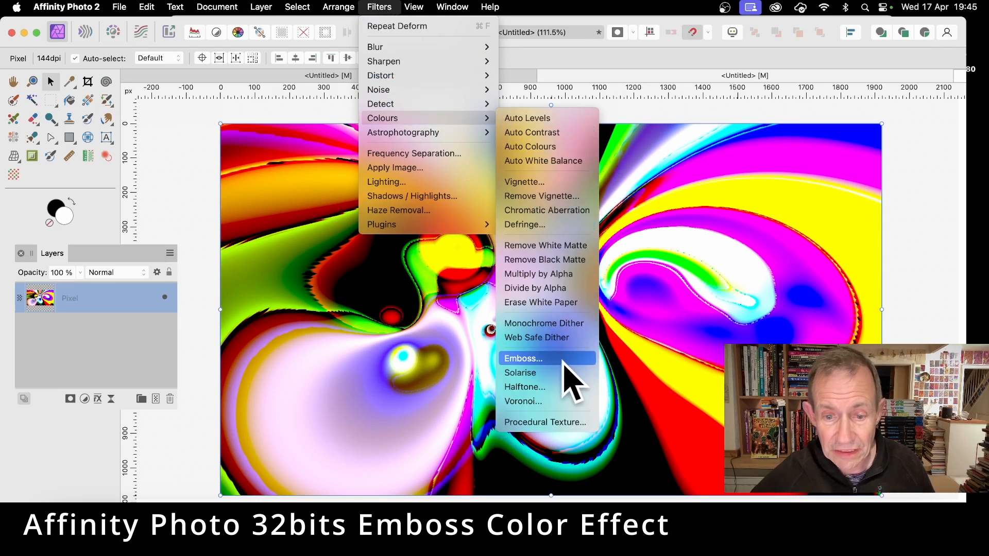
{"action": "left_click", "coordinate": [562, 360]}
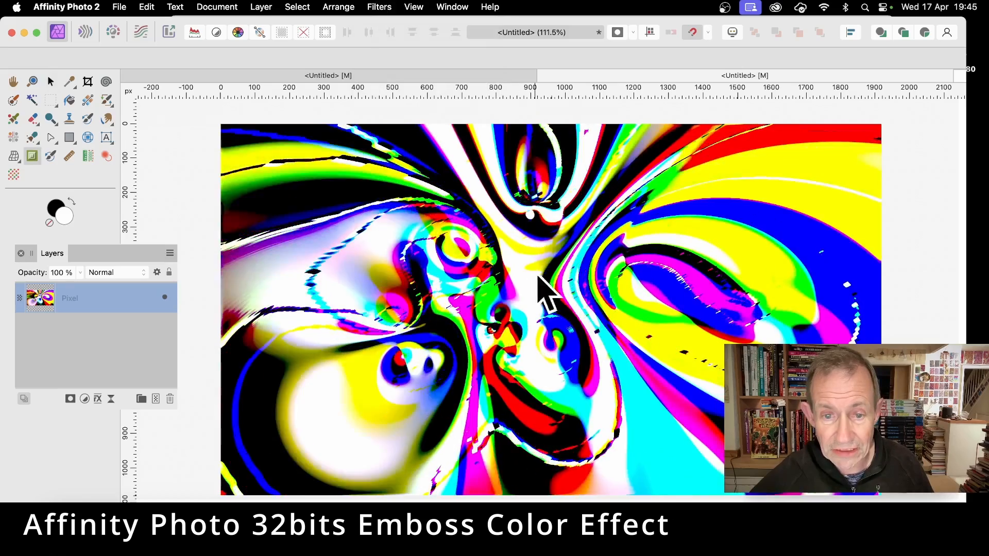
{"action": "left_click_drag", "start_coordinate": [723, 137], "coordinate": [963, 98]}
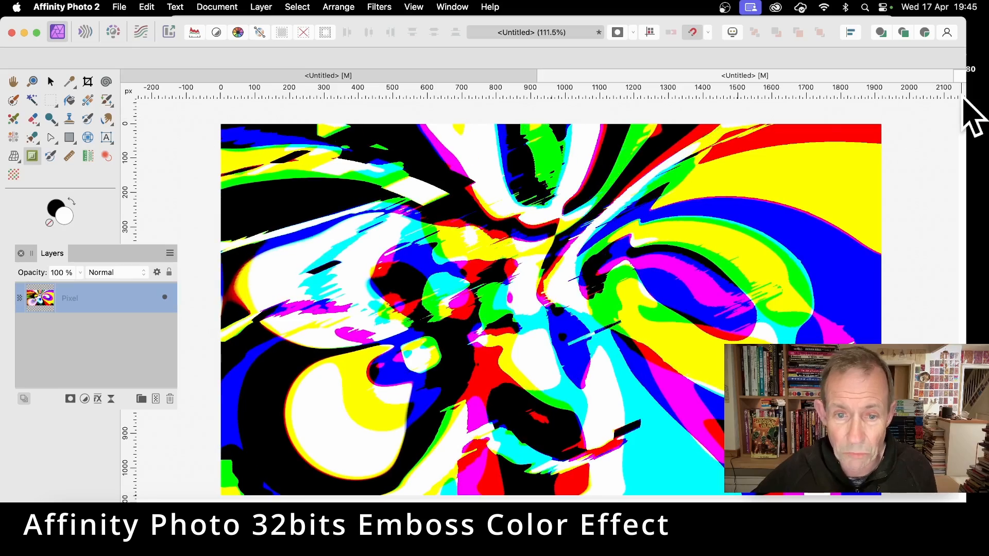
{"action": "left_click_drag", "start_coordinate": [332, 332], "coordinate": [844, 154]}
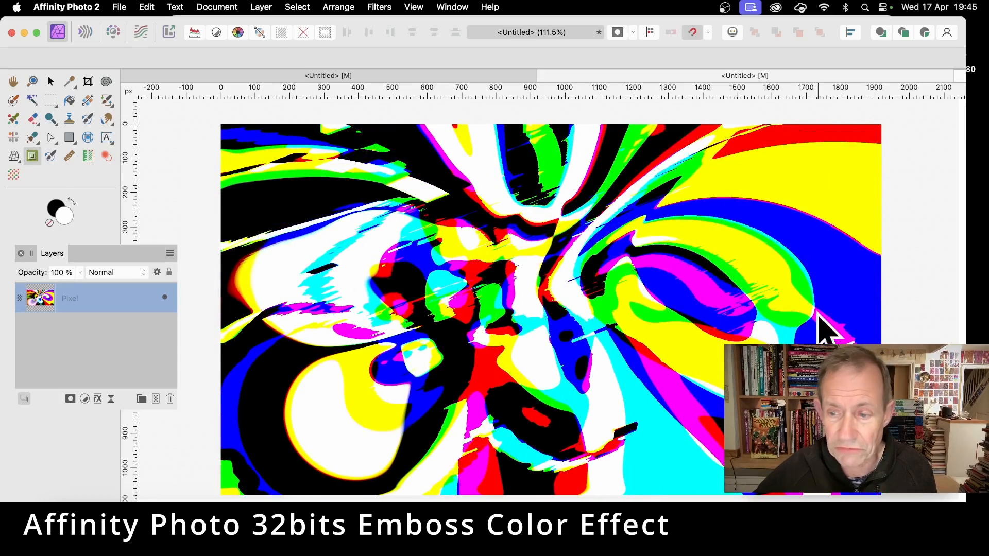
{"action": "left_click_drag", "start_coordinate": [689, 302], "coordinate": [505, 218]}
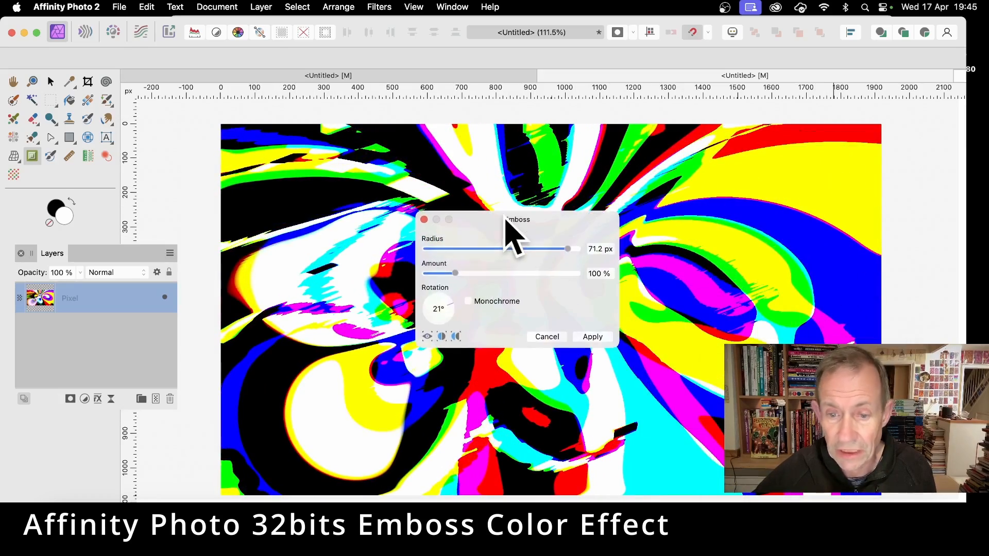
{"action": "left_click", "coordinate": [598, 335]}
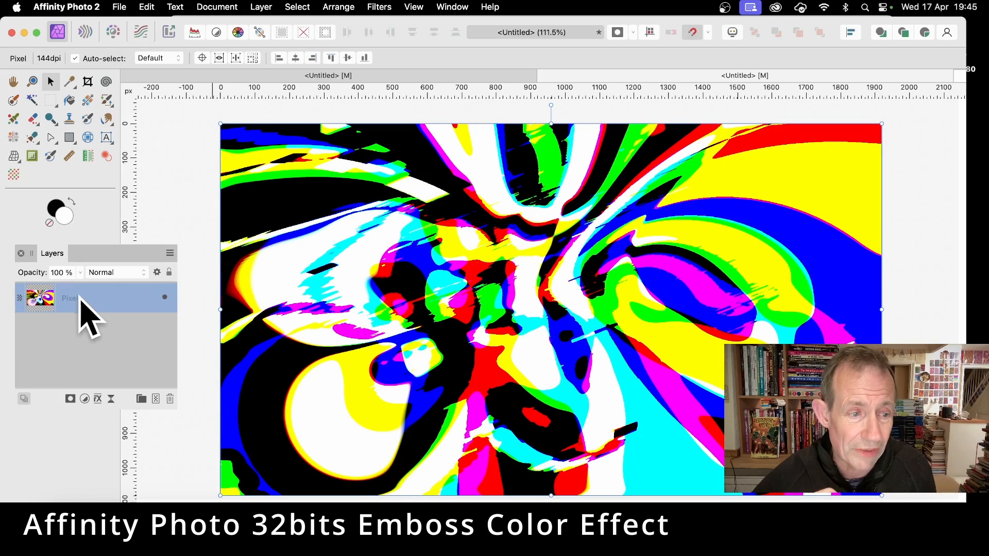
Duplicate the embossed pixel layer and flip the copy horizontally.
{"action": "left_click", "coordinate": [271, 6]}
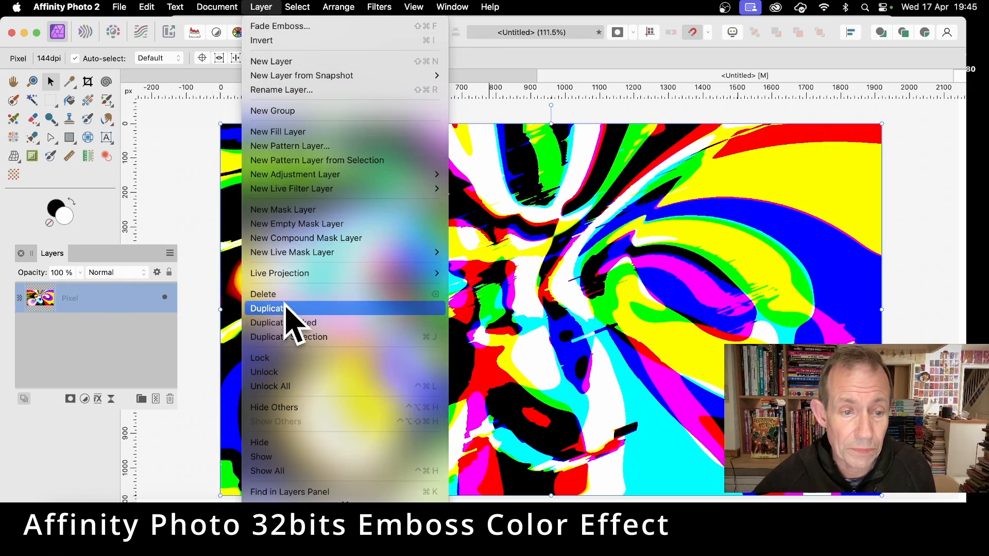
{"action": "left_click", "coordinate": [286, 307]}
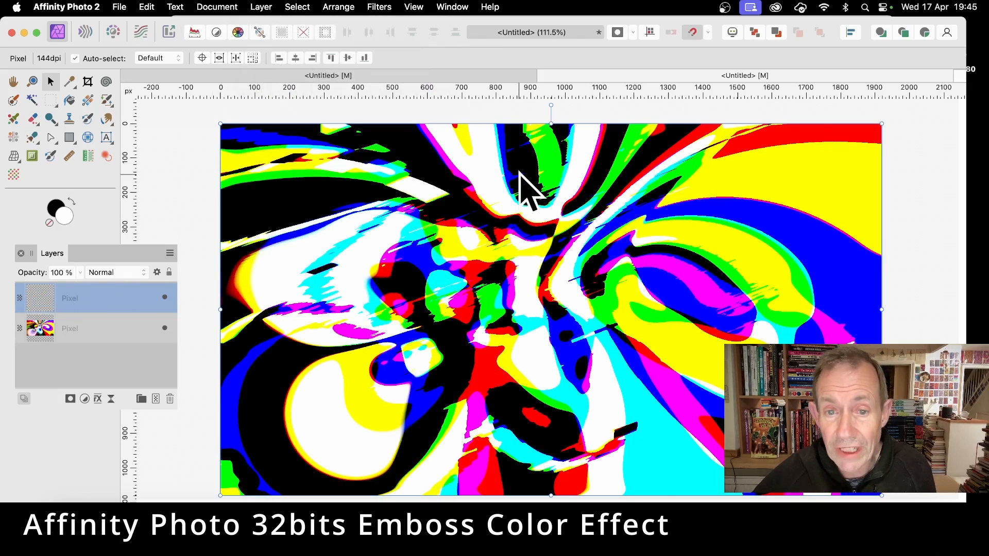
{"action": "right_click", "coordinate": [520, 178]}
{"action": "mouse_move", "coordinate": [592, 408]}
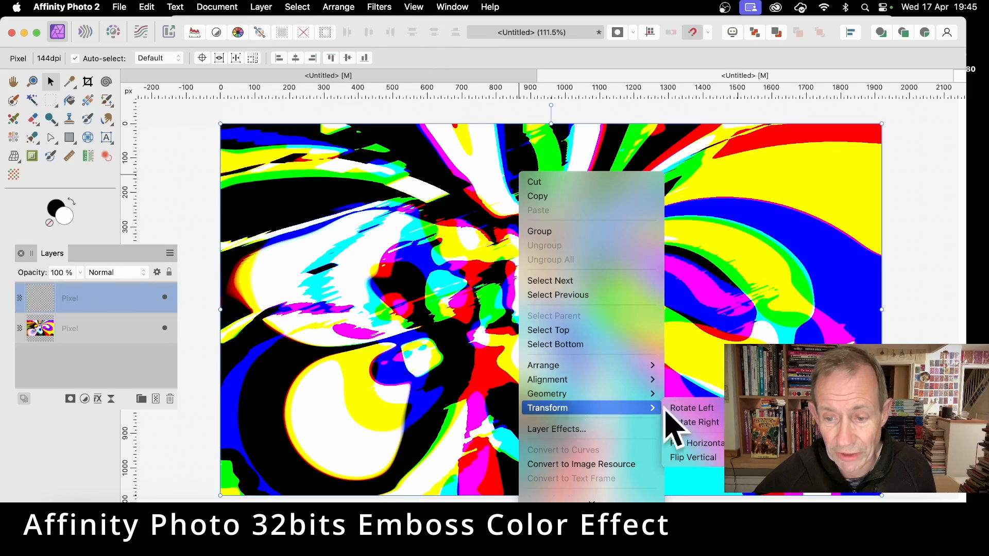
{"action": "mouse_move", "coordinate": [643, 408]}
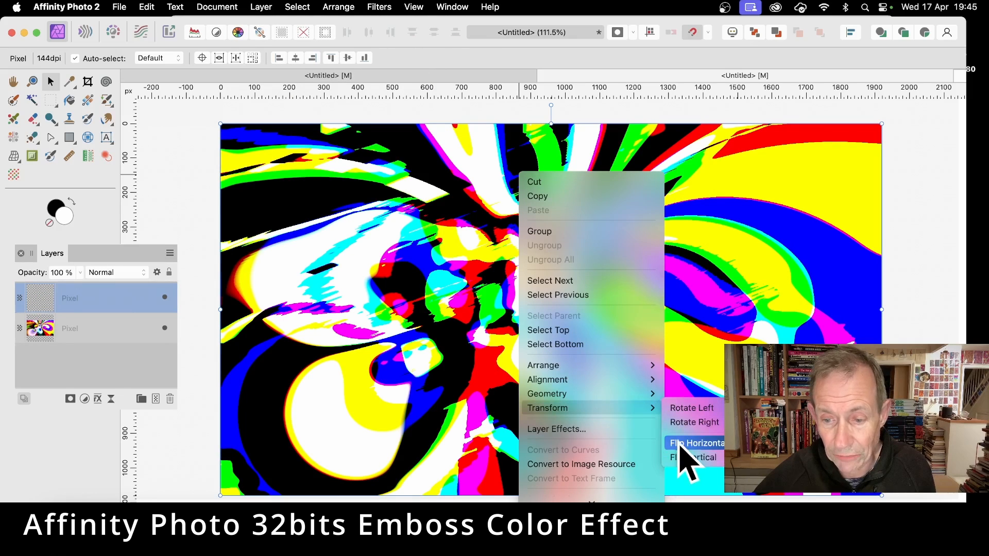
{"action": "left_click", "coordinate": [682, 449]}
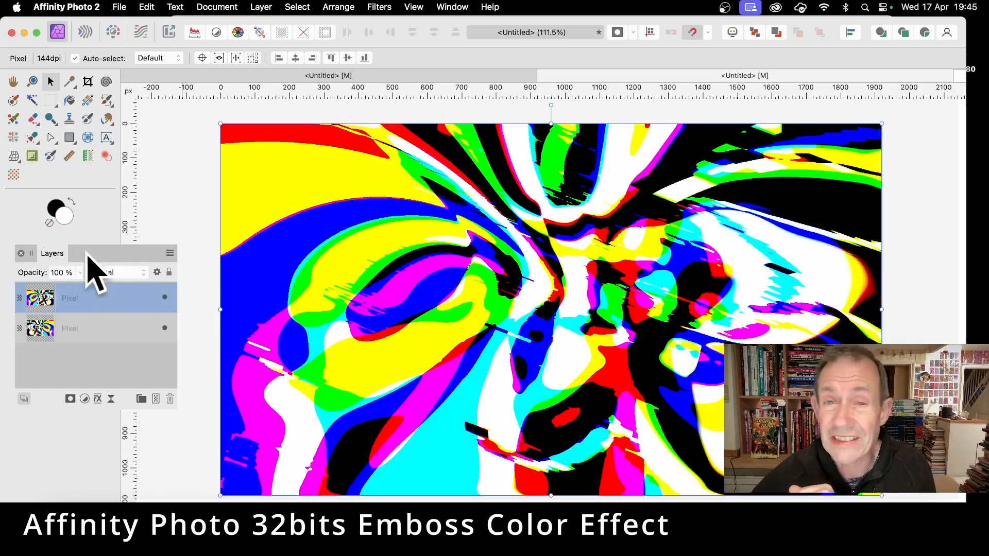
Preview several blend modes for the flipped copy and set it to Divide.
{"action": "left_click", "coordinate": [121, 272]}
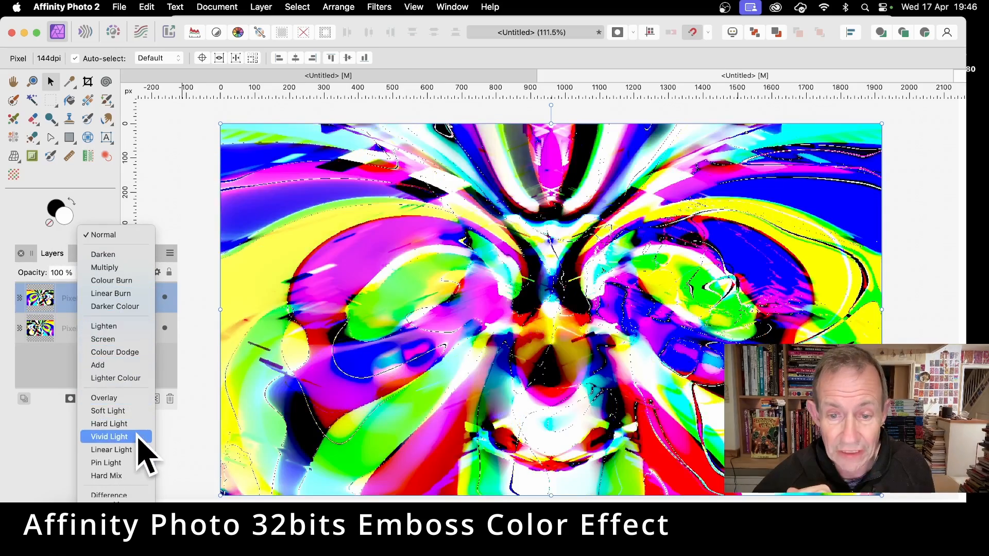
{"action": "scroll", "coordinate": [143, 451], "scroll_direction": "down", "scroll_amount": 3}
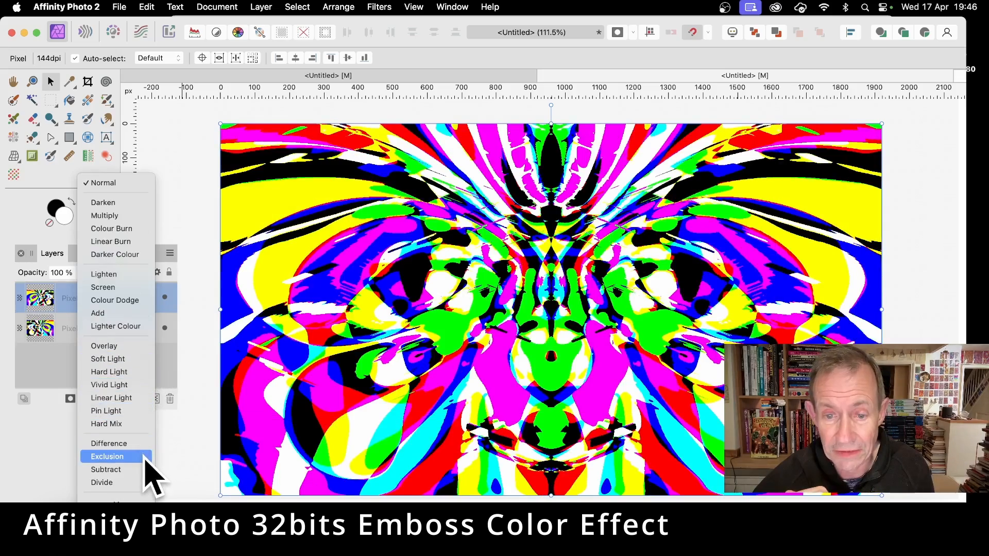
{"action": "scroll", "coordinate": [154, 453], "scroll_direction": "down", "scroll_amount": 4}
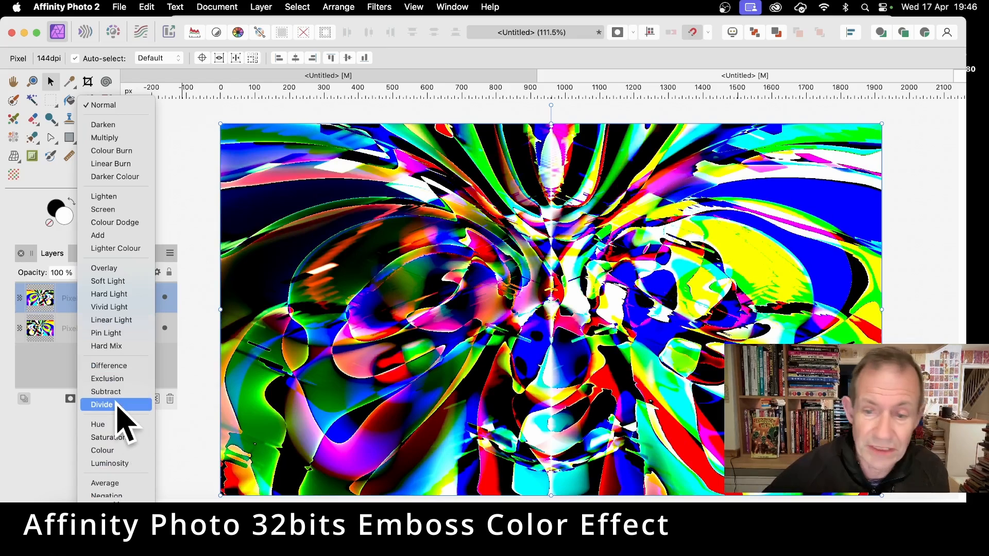
{"action": "left_click", "coordinate": [111, 405]}
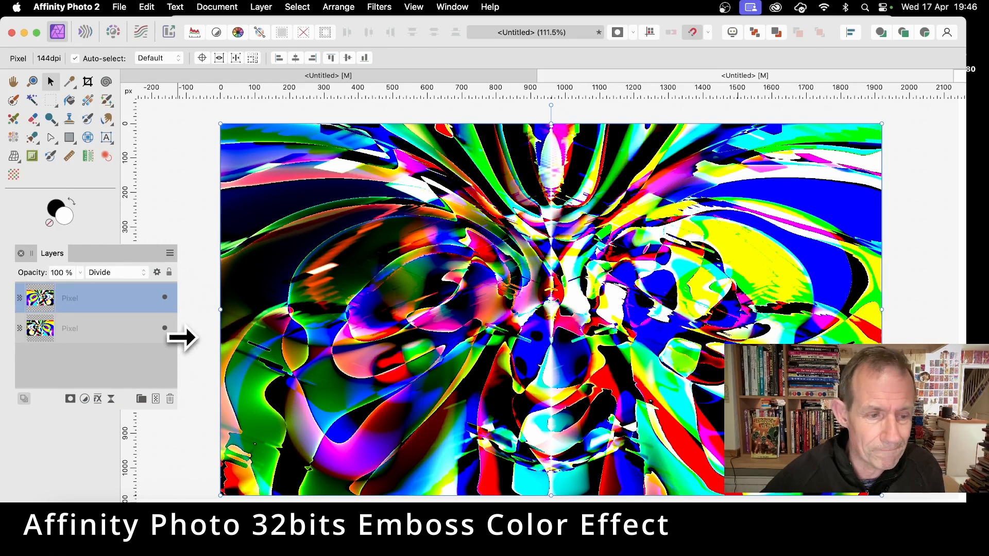
Select both pixel layers and merge them into a single layer.
{"action": "left_click", "coordinate": [114, 328], "text": "shift"}
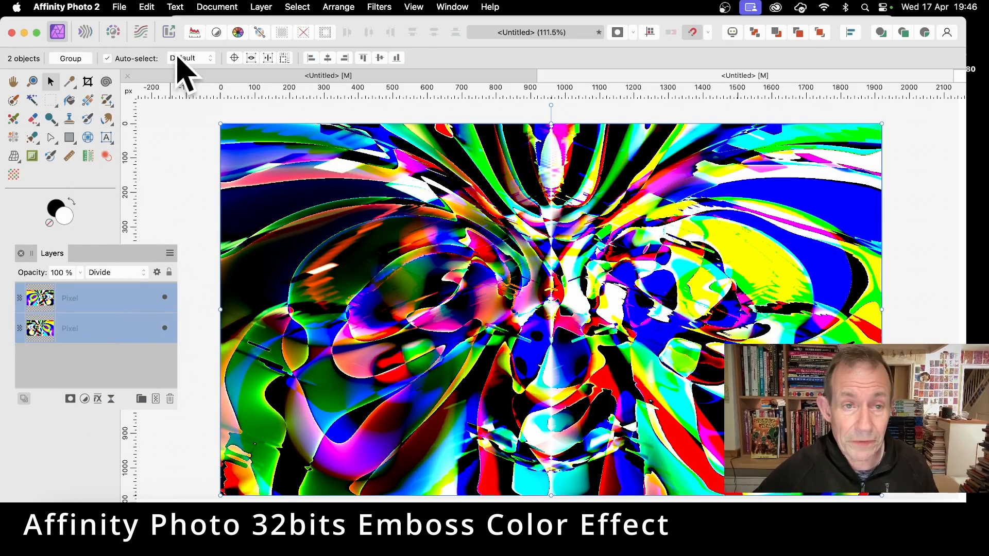
{"action": "left_click", "coordinate": [261, 7]}
{"action": "scroll", "coordinate": [335, 265], "scroll_direction": "down", "scroll_amount": 5}
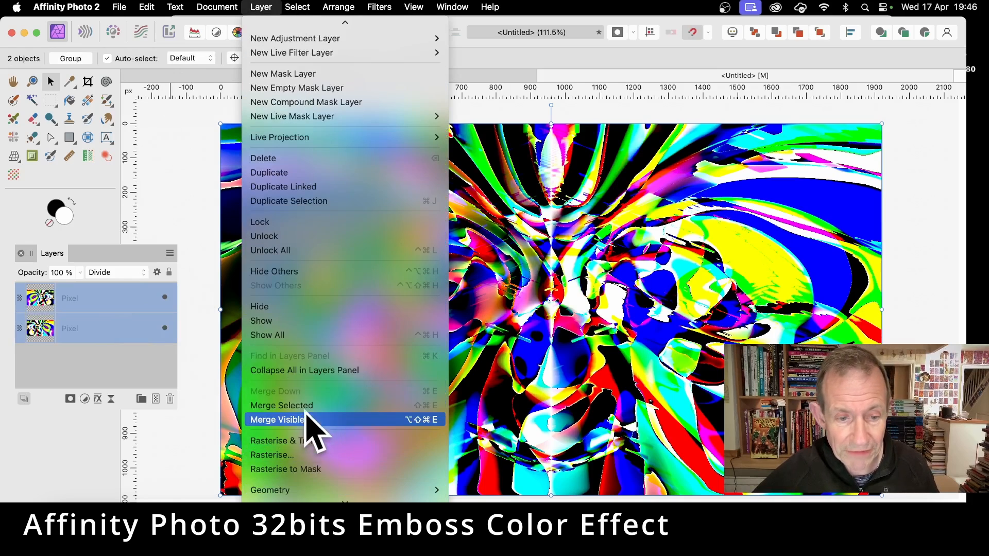
{"action": "left_click", "coordinate": [306, 407]}
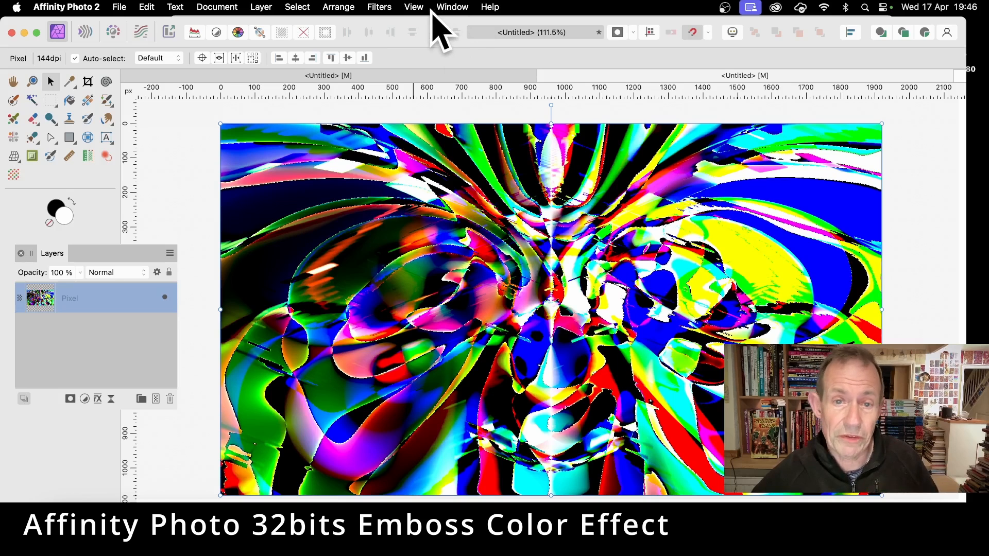
Apply a Gaussian Blur with a radius of 11.2 px to the merged layer.
{"action": "left_click", "coordinate": [381, 6]}
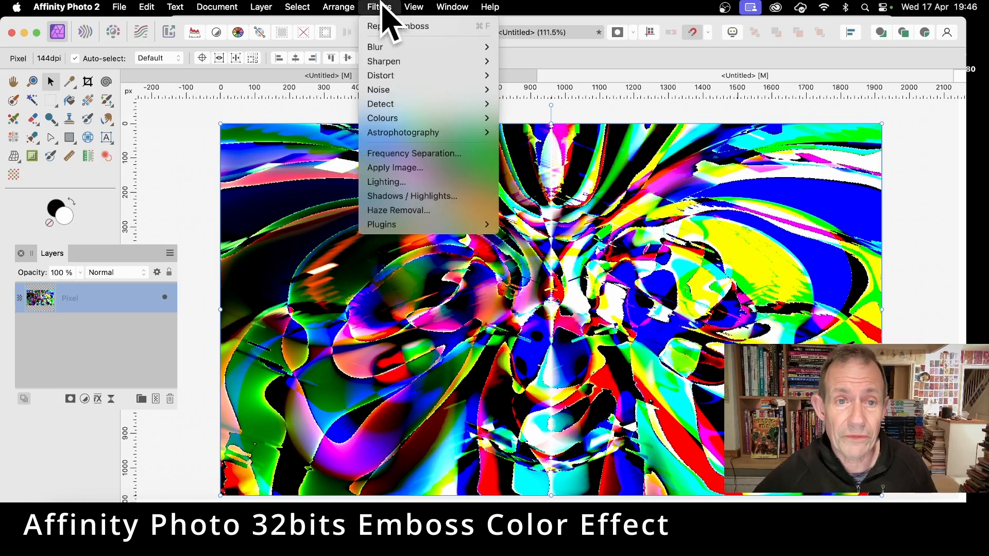
{"action": "mouse_move", "coordinate": [407, 47]}
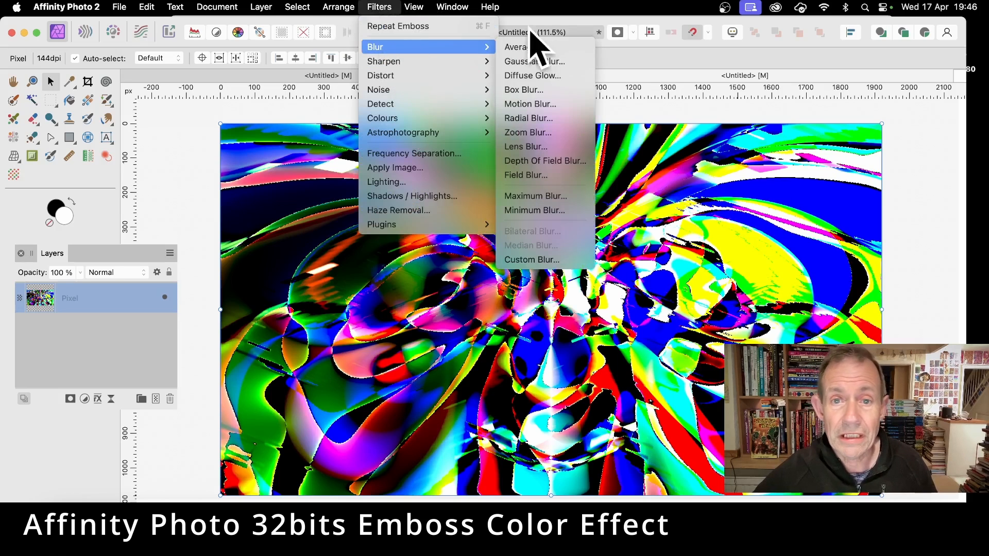
{"action": "left_click", "coordinate": [542, 60]}
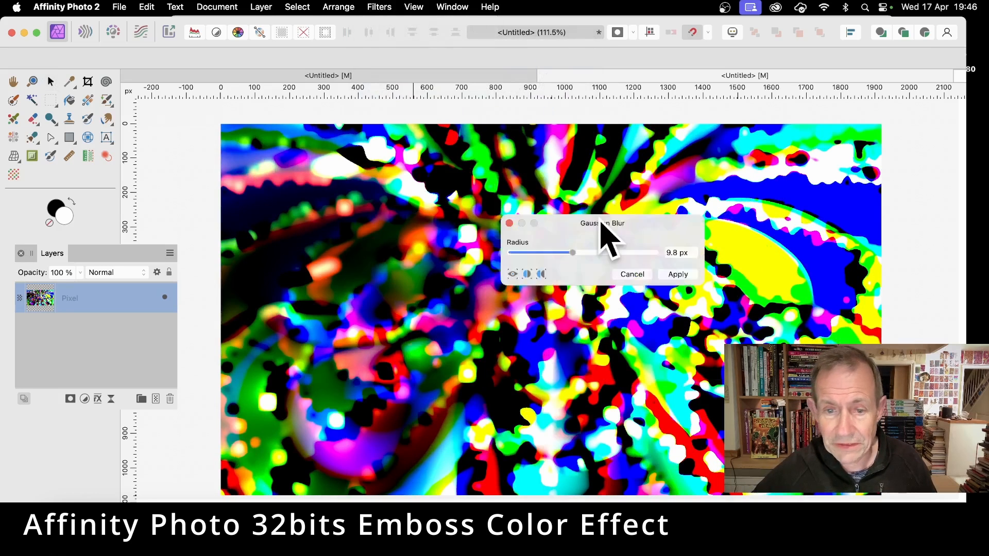
{"action": "left_click_drag", "start_coordinate": [604, 226], "coordinate": [558, 191]}
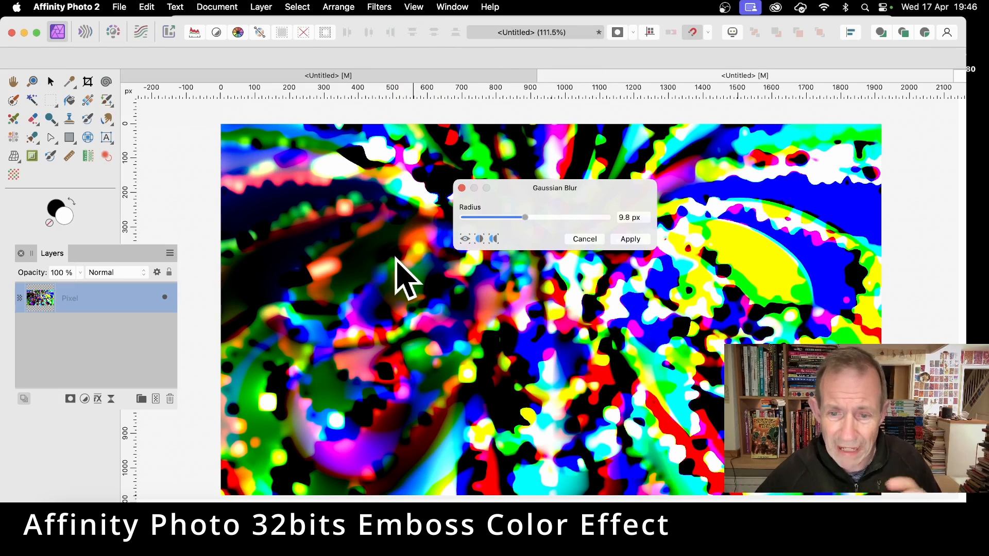
{"action": "left_click_drag", "start_coordinate": [525, 216], "coordinate": [468, 221]}
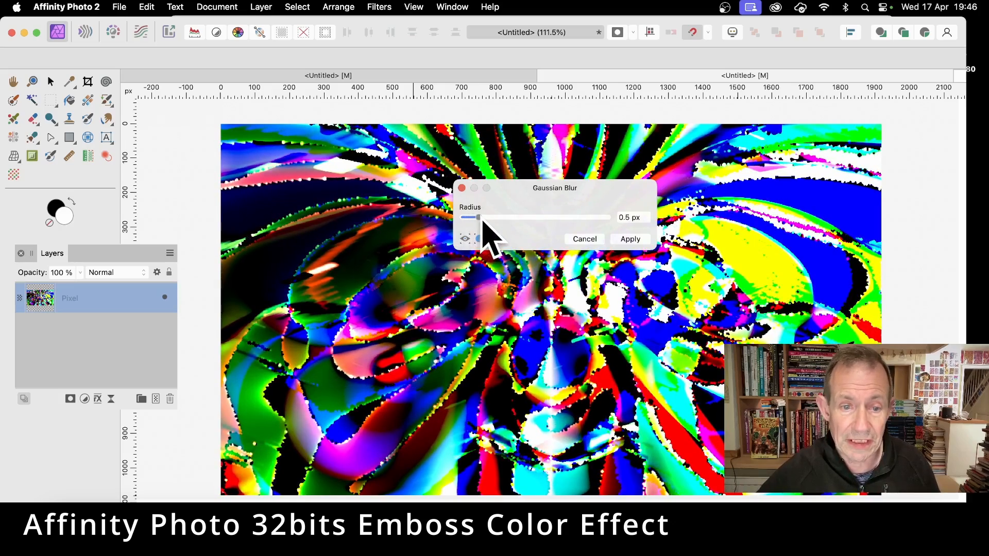
{"action": "left_click_drag", "start_coordinate": [501, 219], "coordinate": [530, 219]}
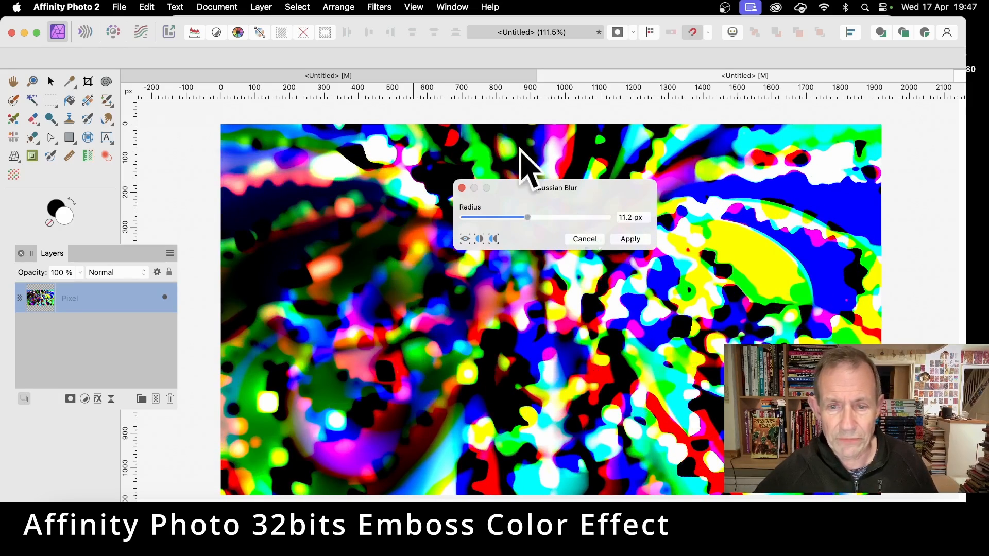
{"action": "left_click", "coordinate": [631, 239]}
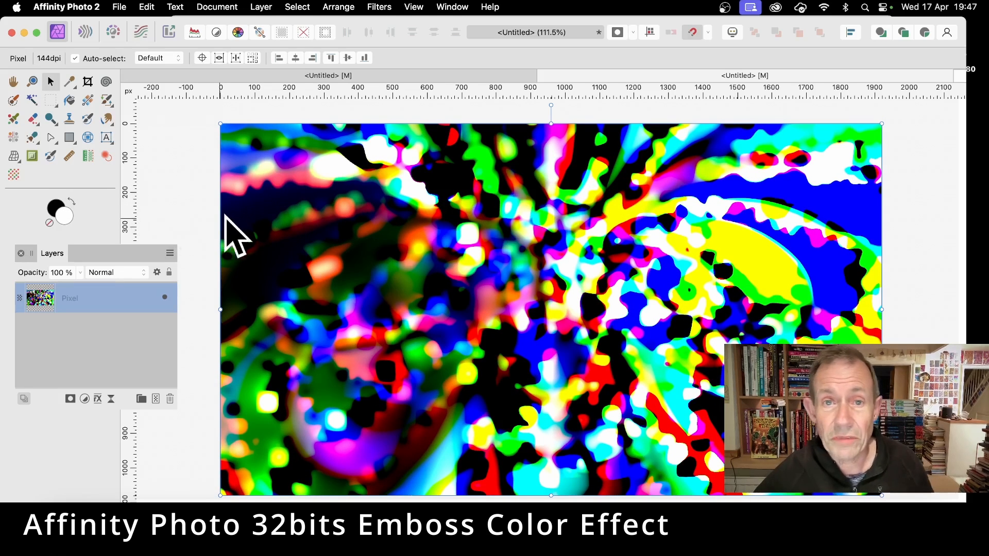
Apply an Emboss filter to the blurred layer with a 33.5 px radius, 353 % amount and 352° rotation.
{"action": "left_click", "coordinate": [384, 6]}
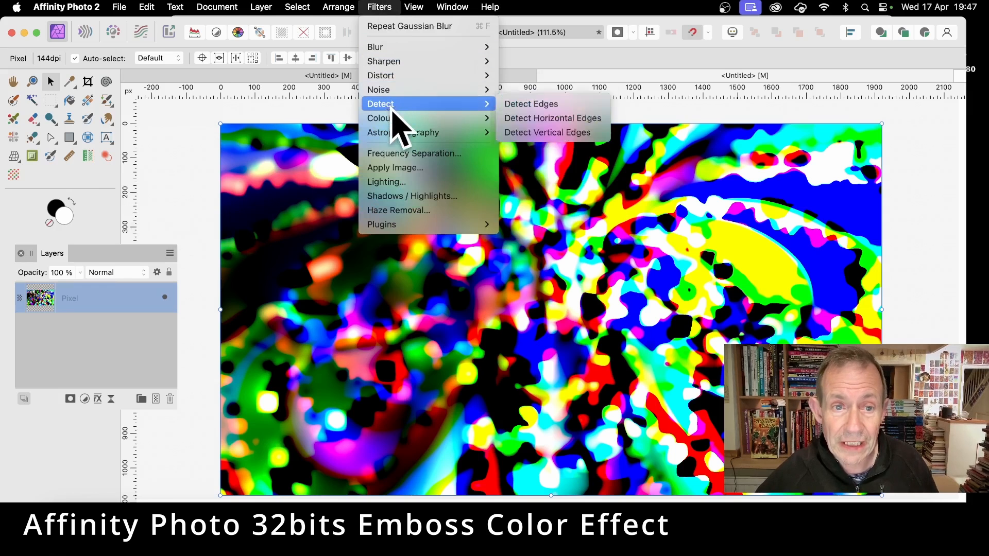
{"action": "mouse_move", "coordinate": [407, 120]}
{"action": "left_click", "coordinate": [525, 360]}
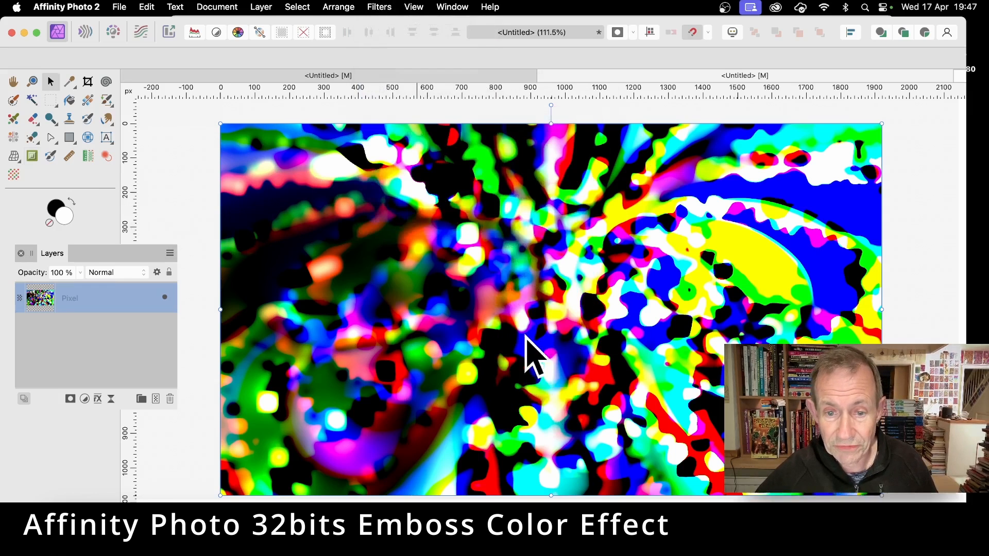
{"action": "left_click_drag", "start_coordinate": [488, 260], "coordinate": [320, 184]}
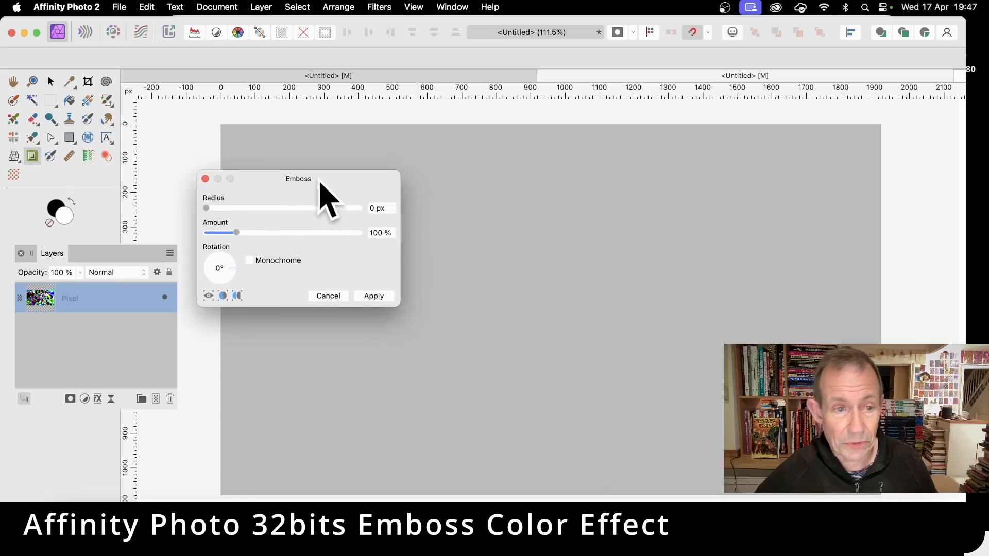
{"action": "left_click_drag", "start_coordinate": [479, 298], "coordinate": [626, 458]}
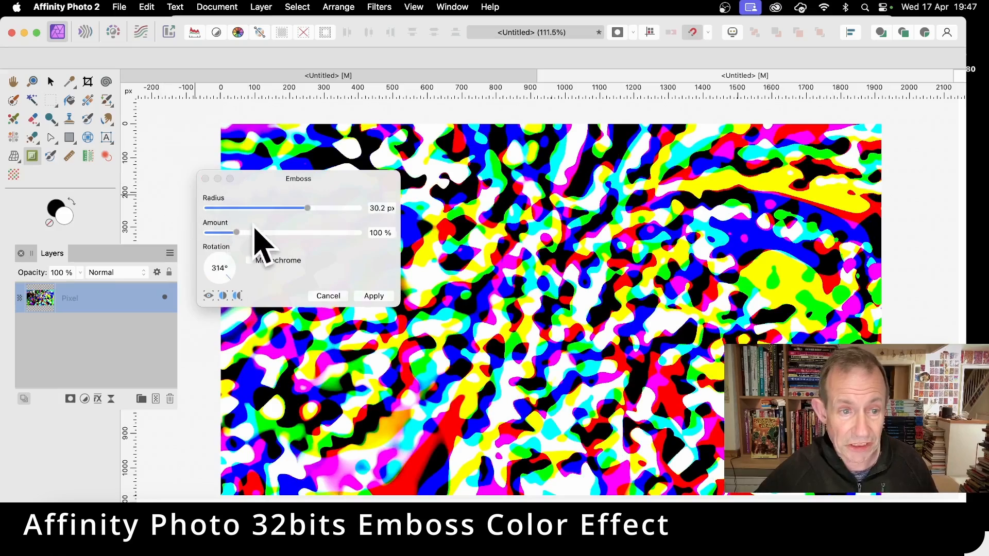
{"action": "left_click_drag", "start_coordinate": [297, 233], "coordinate": [315, 232]}
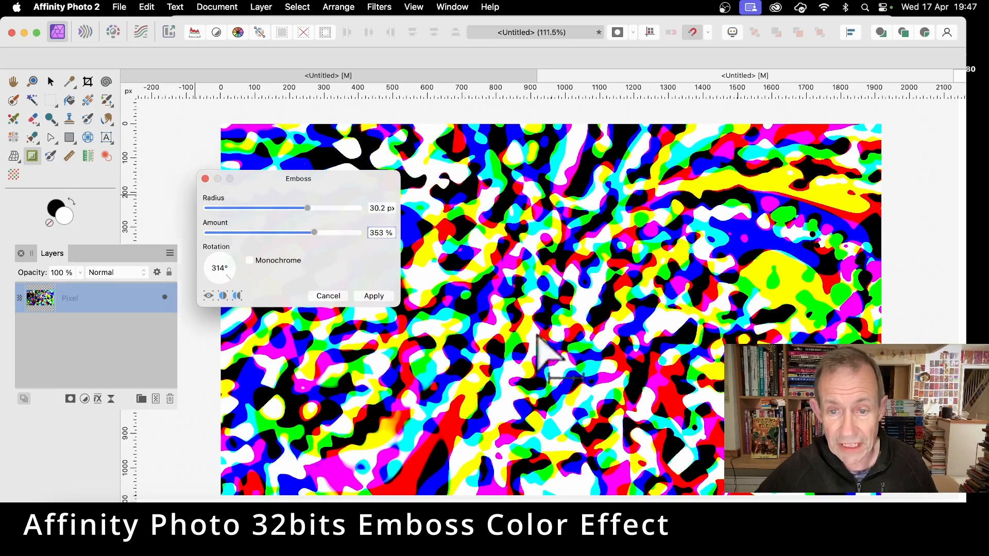
{"action": "left_click_drag", "start_coordinate": [537, 336], "coordinate": [711, 373]}
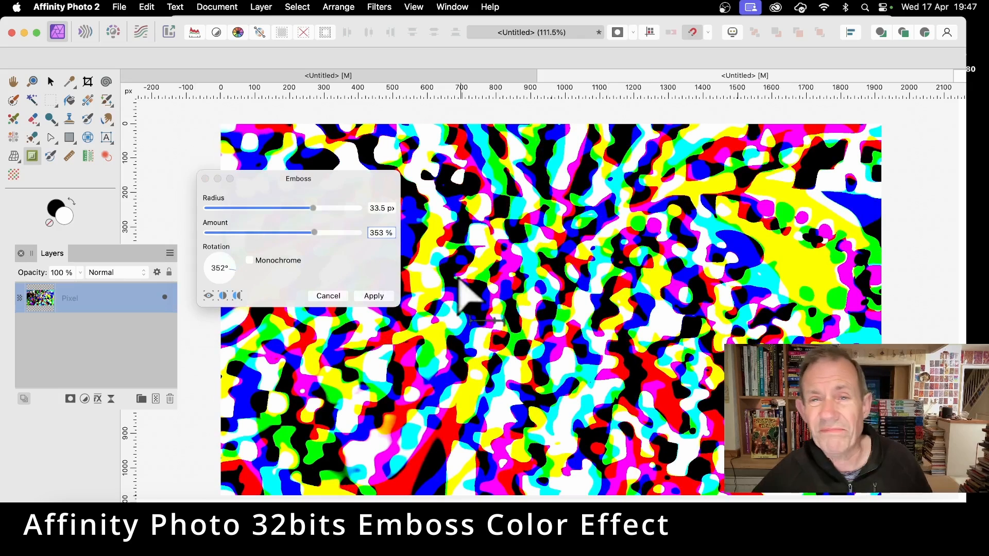
{"action": "left_click", "coordinate": [373, 295]}
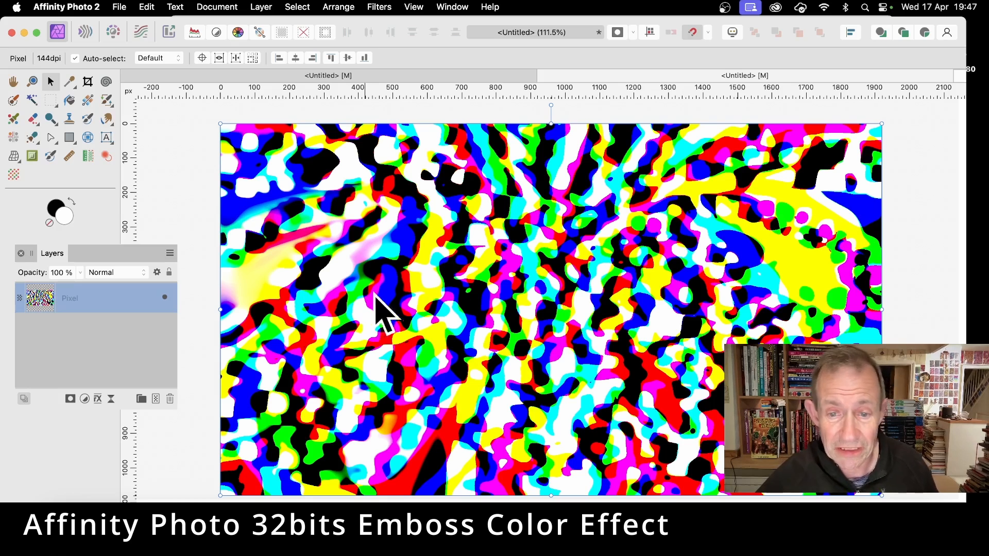
Undo the emboss and reapply it by repeating the last filter.
{"action": "key", "text": "super+z"}
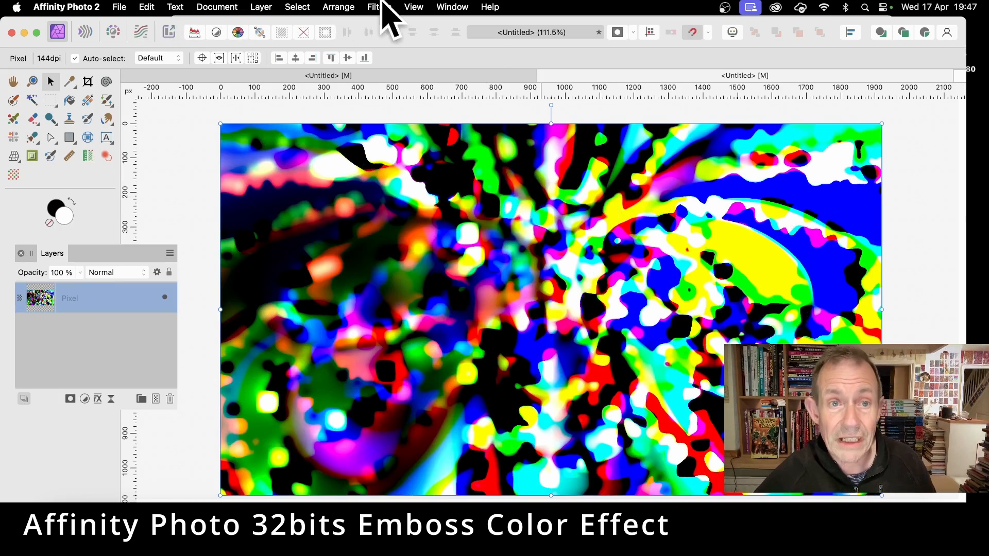
{"action": "left_click", "coordinate": [381, 7]}
{"action": "left_click", "coordinate": [392, 26]}
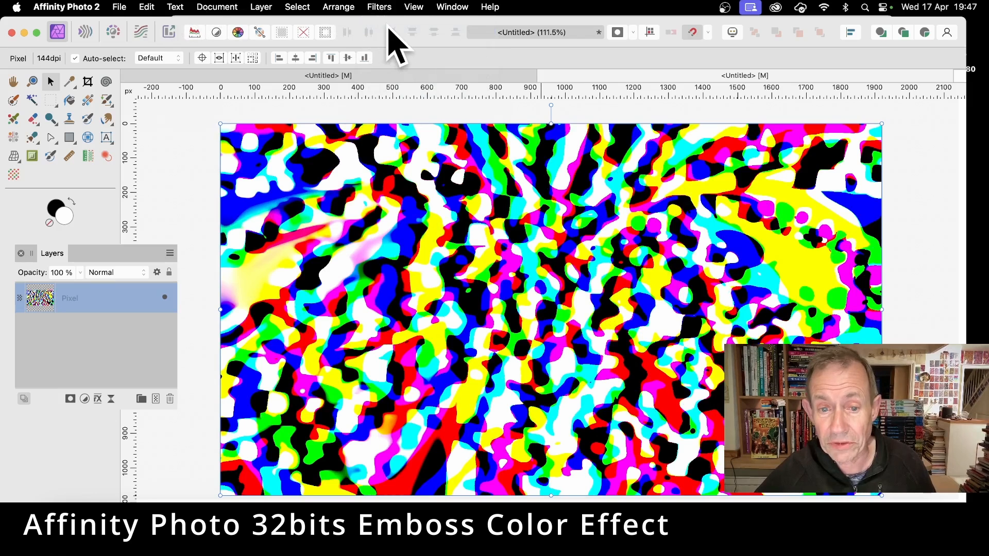
Fade the emboss to 14 %, trying Hard Light and settling on the Vivid Light blend mode.
{"action": "left_click", "coordinate": [261, 7]}
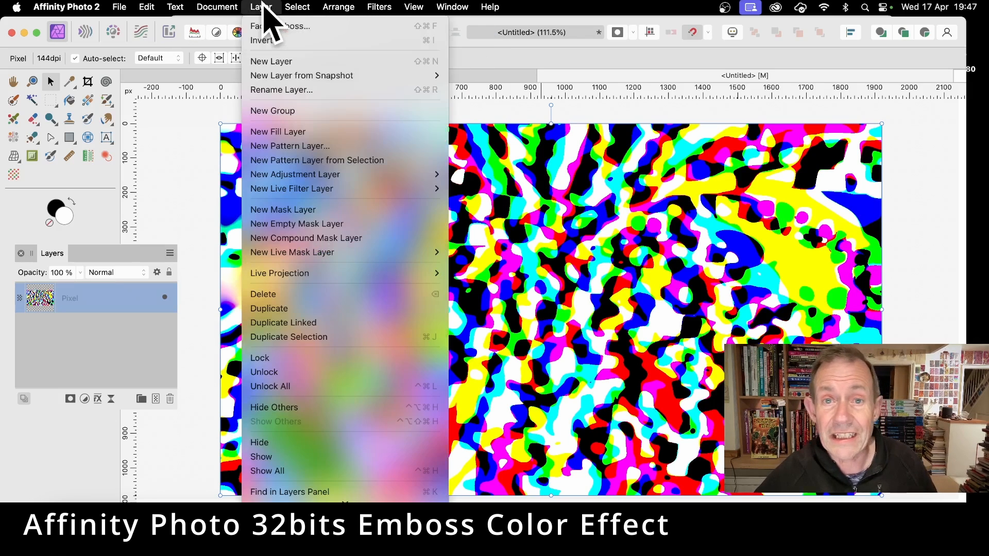
{"action": "left_click", "coordinate": [271, 27]}
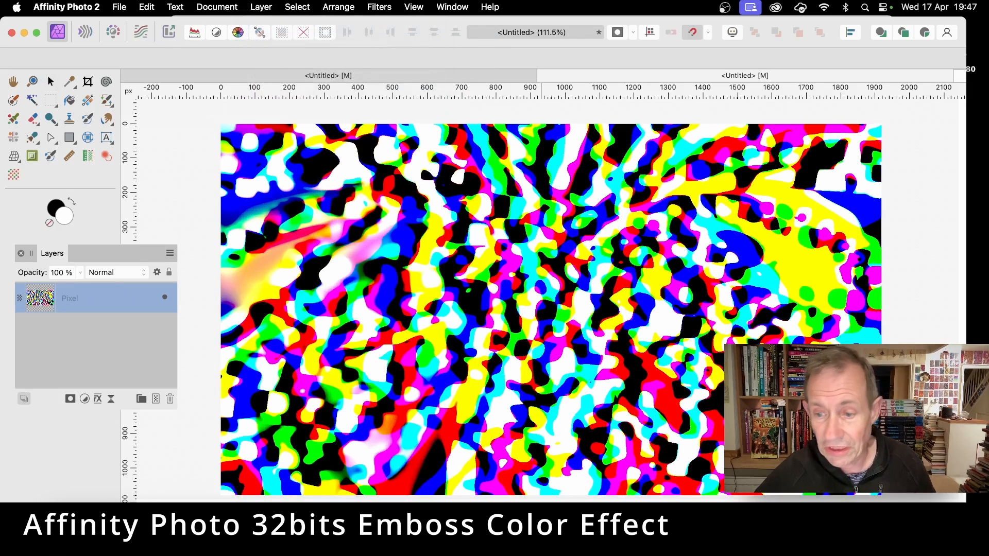
{"action": "left_click_drag", "start_coordinate": [844, 405], "coordinate": [529, 184]}
{"action": "left_click", "coordinate": [551, 211]}
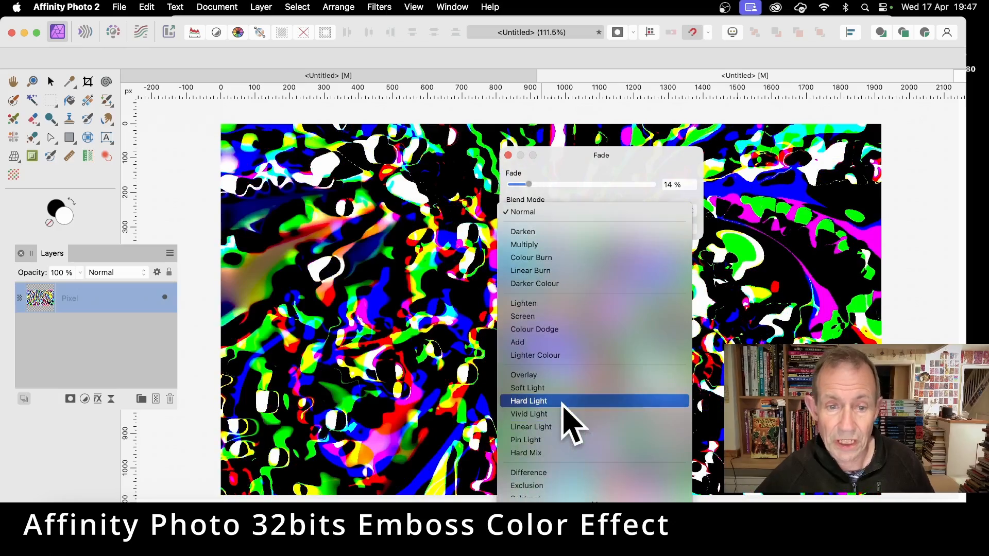
{"action": "left_click", "coordinate": [563, 401]}
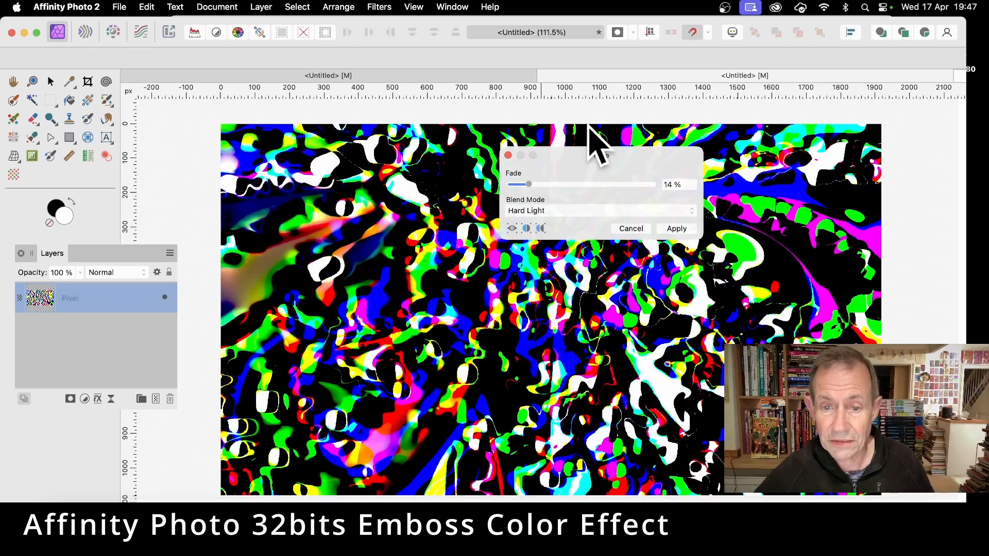
{"action": "left_click", "coordinate": [561, 213]}
{"action": "left_click", "coordinate": [559, 223]}
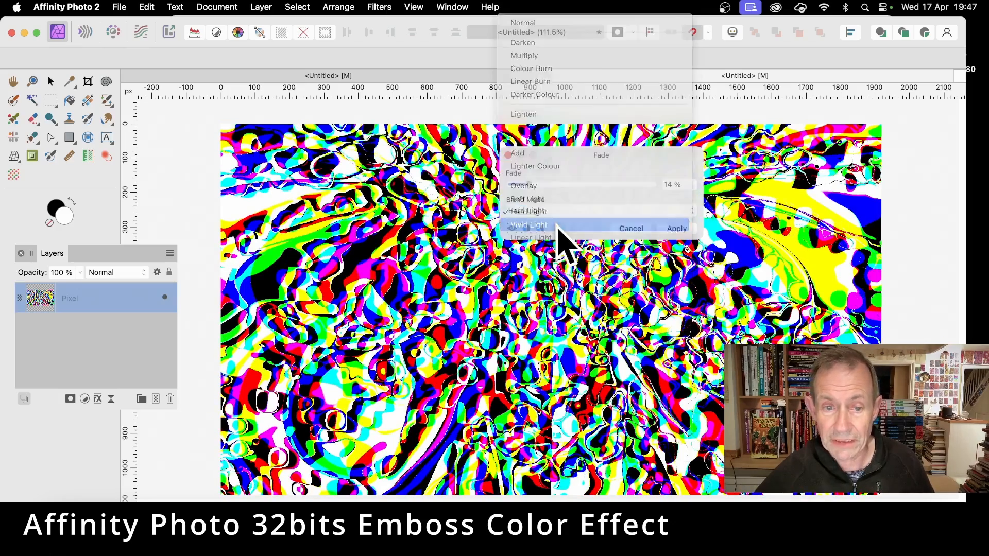
{"action": "left_click_drag", "start_coordinate": [585, 159], "coordinate": [261, 278]}
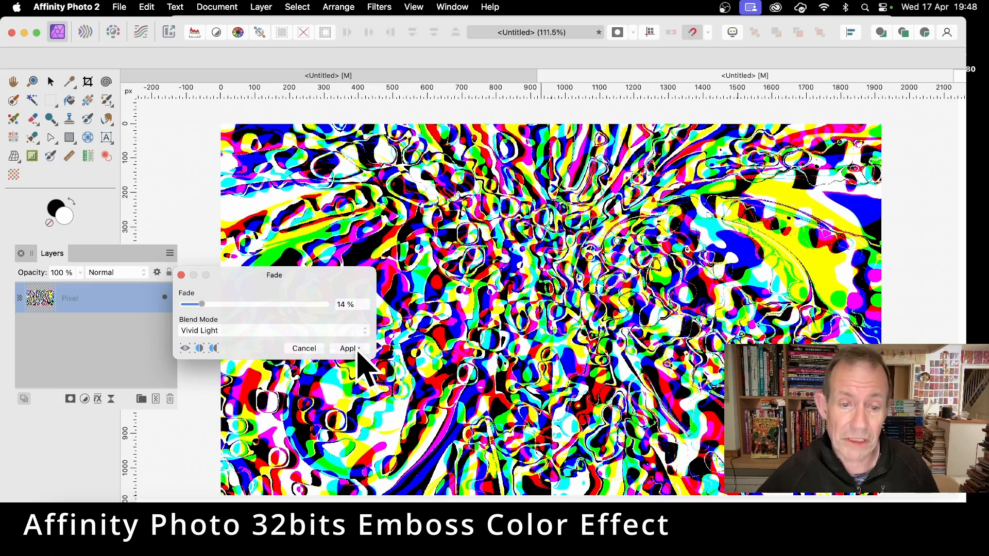
{"action": "left_click", "coordinate": [349, 349]}
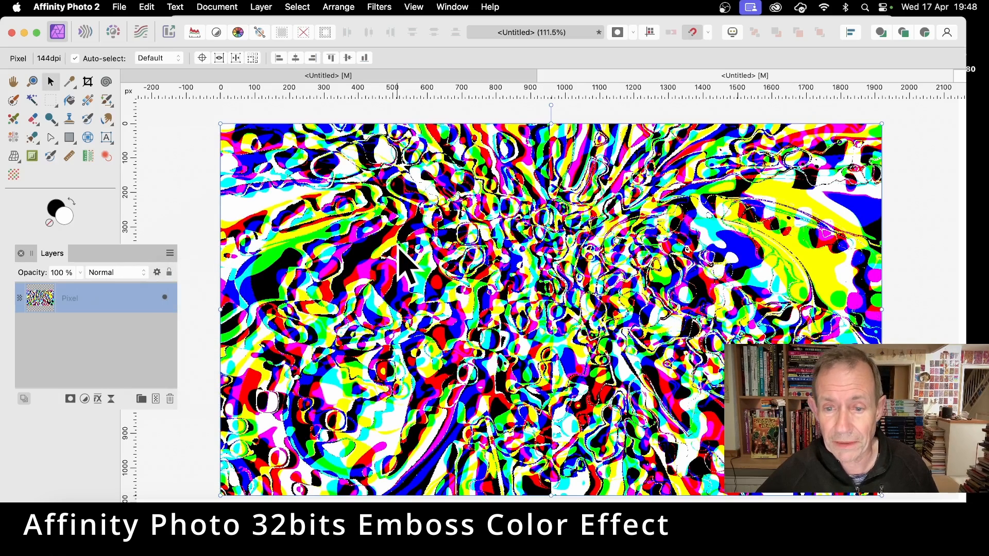
Try a Gaussian Blur with a radius of 2.2 px on the faded layer.
{"action": "left_click", "coordinate": [384, 6]}
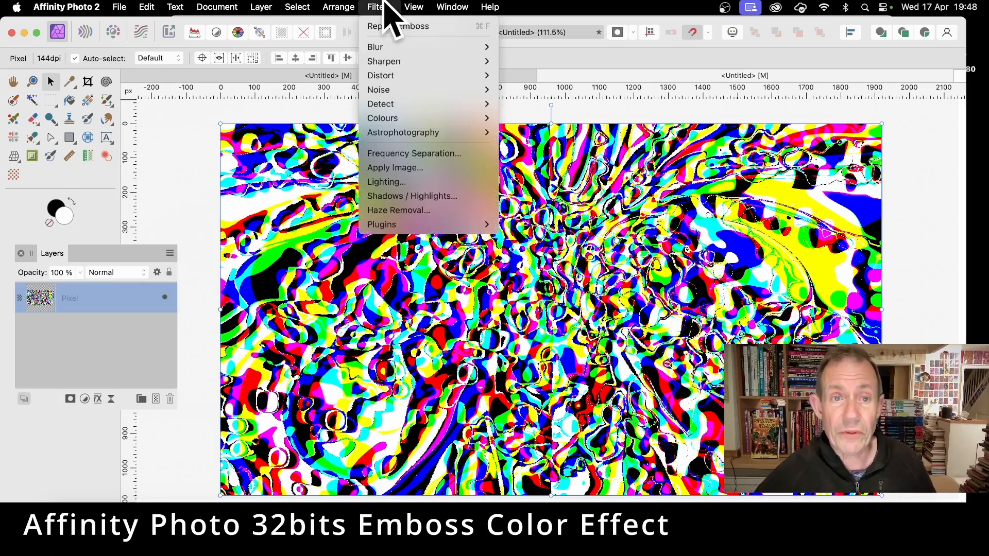
{"action": "mouse_move", "coordinate": [397, 47]}
{"action": "left_click", "coordinate": [567, 61]}
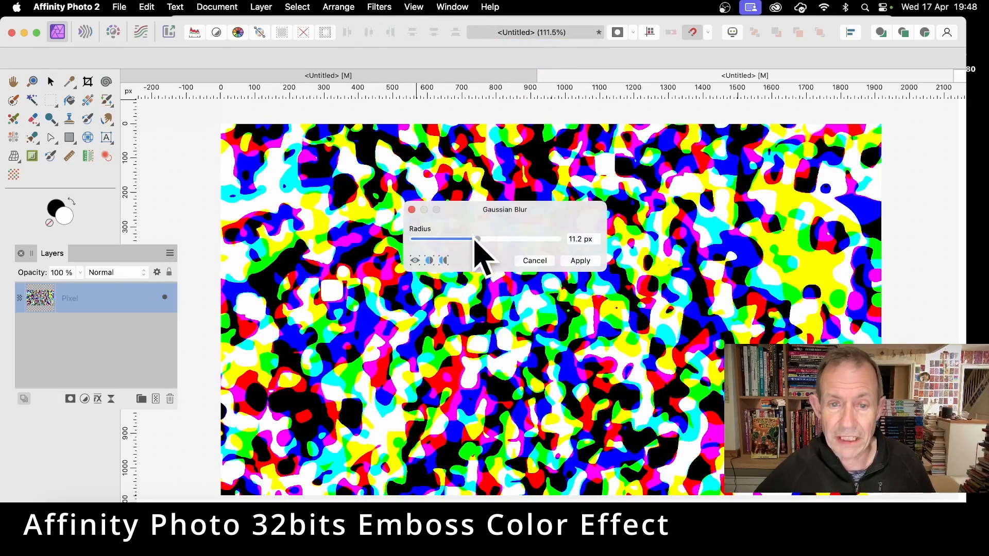
{"action": "left_click_drag", "start_coordinate": [482, 238], "coordinate": [450, 238]}
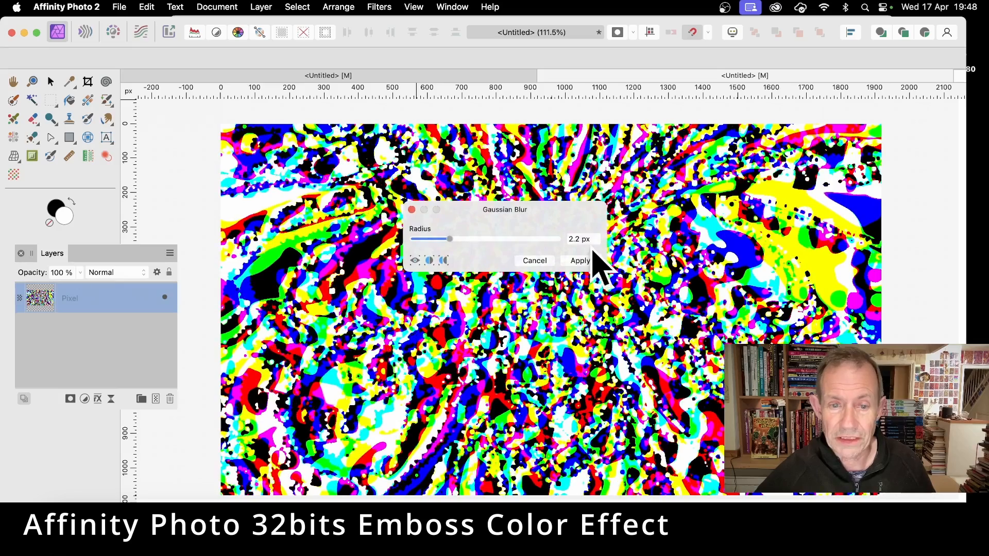
{"action": "left_click", "coordinate": [580, 261]}
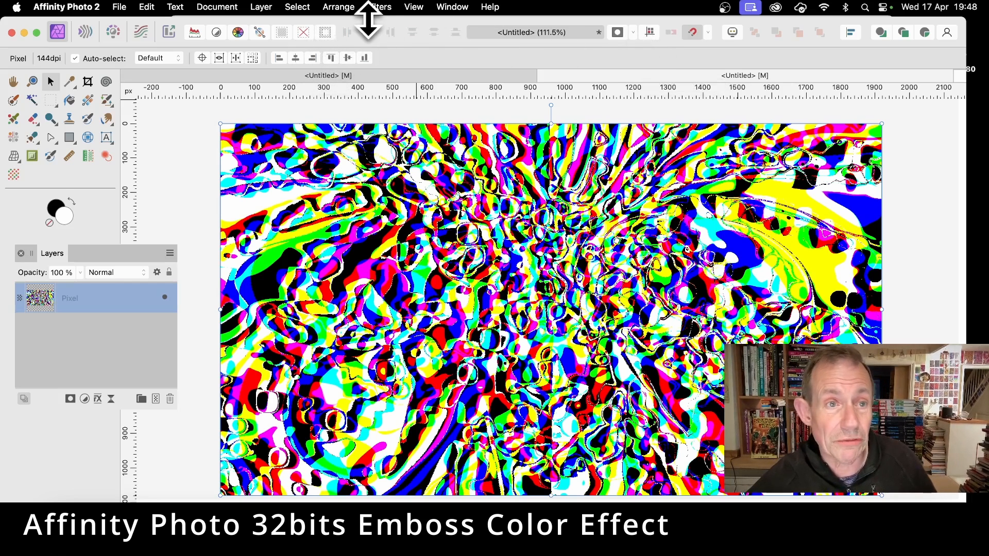
Convert the document to the RGB/8 colour format with the sRGB IEC61966-2.1 profile.
{"action": "left_click", "coordinate": [211, 7]}
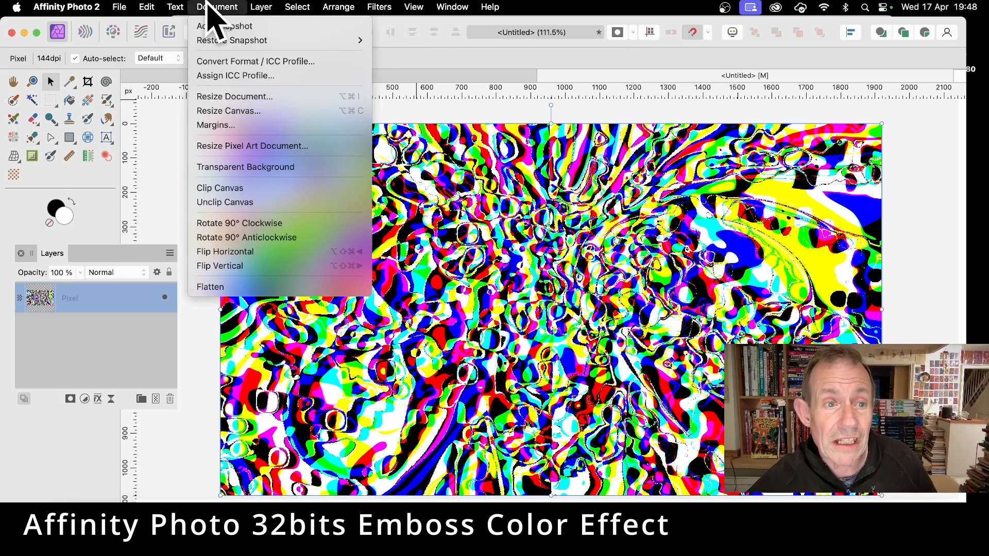
{"action": "left_click", "coordinate": [217, 61]}
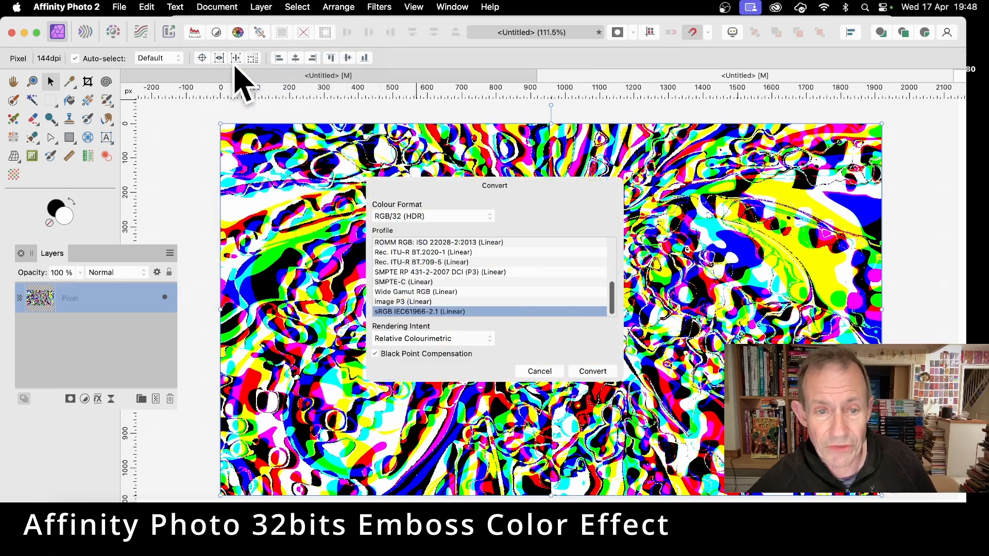
{"action": "left_click", "coordinate": [407, 217]}
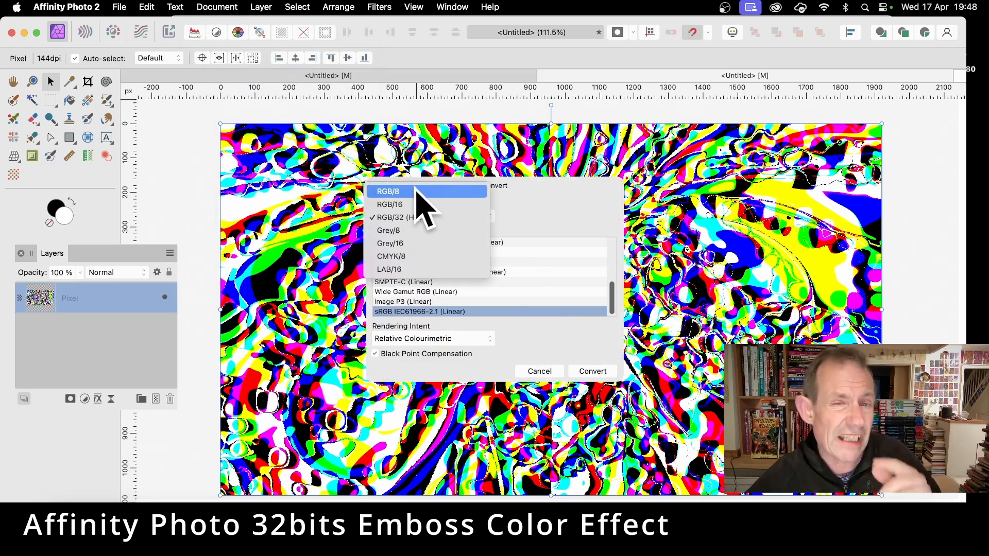
{"action": "left_click", "coordinate": [552, 210]}
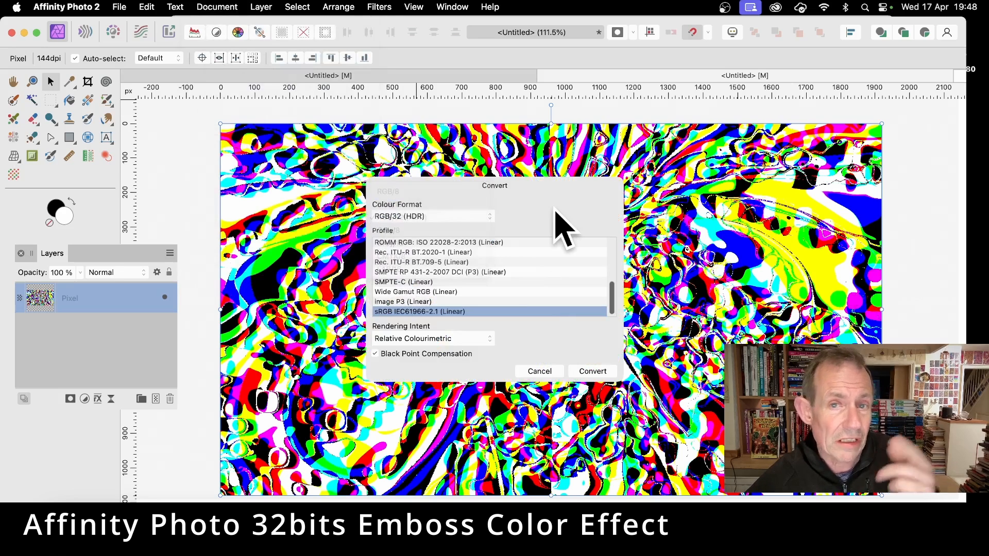
{"action": "left_click", "coordinate": [420, 216]}
{"action": "left_click", "coordinate": [426, 191]}
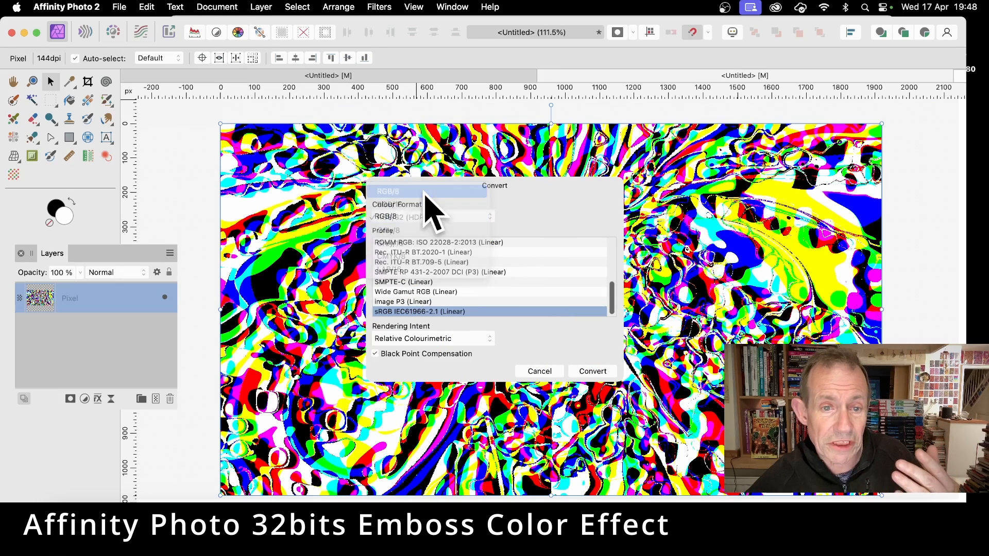
{"action": "left_click", "coordinate": [593, 372]}
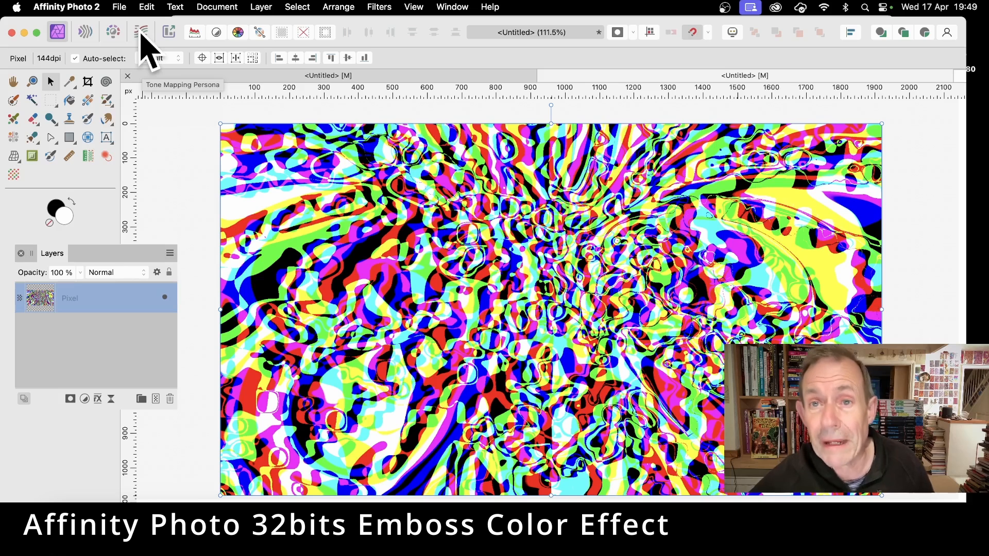
{"action": "left_click", "coordinate": [261, 7]}
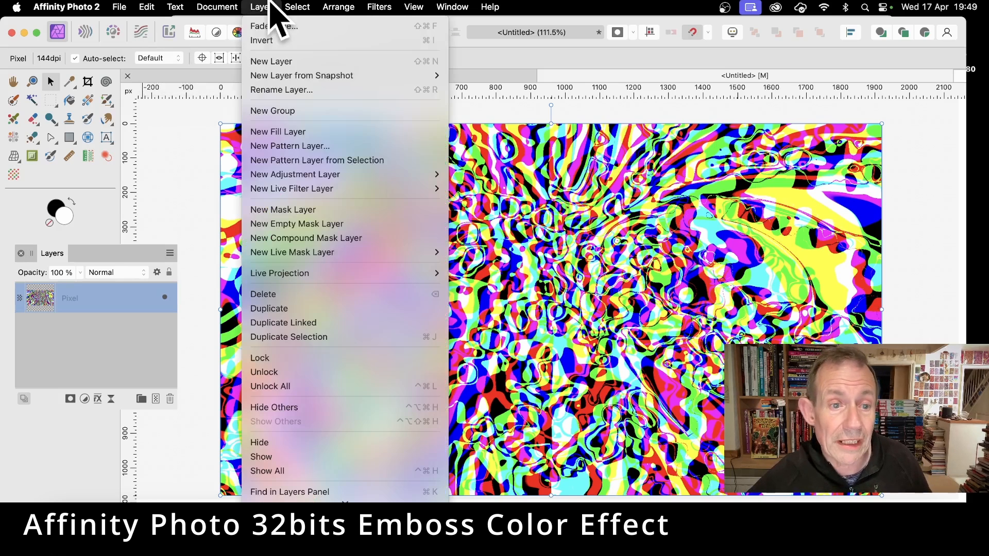
{"action": "mouse_move", "coordinate": [275, 178]}
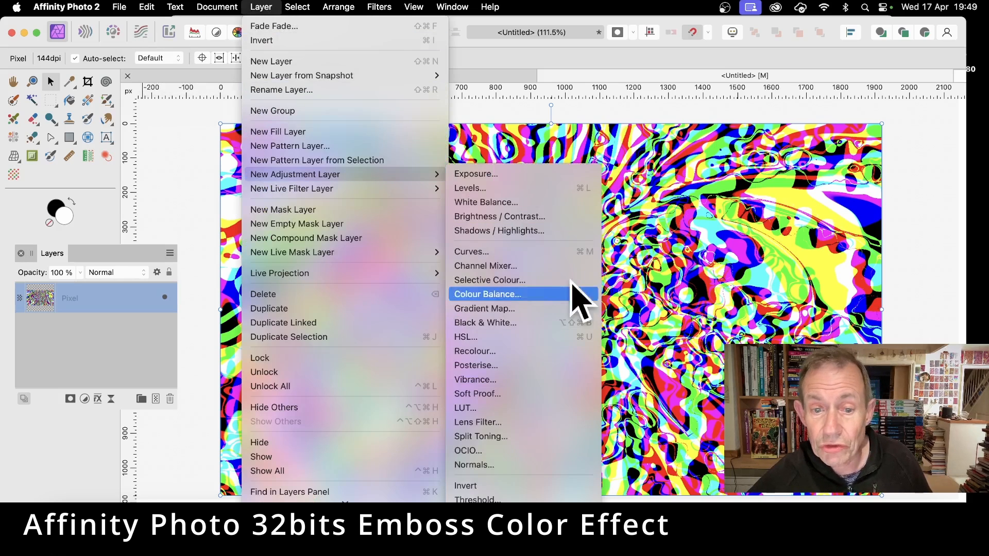
{"action": "left_click", "coordinate": [709, 183]}
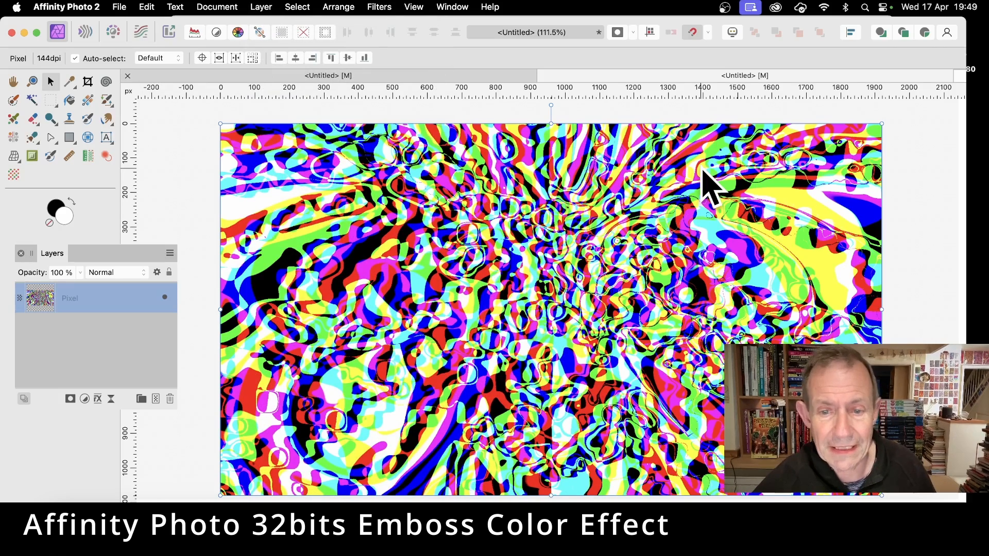
Undo the document's conversion to RGB/8.
{"action": "key", "text": "super+z"}
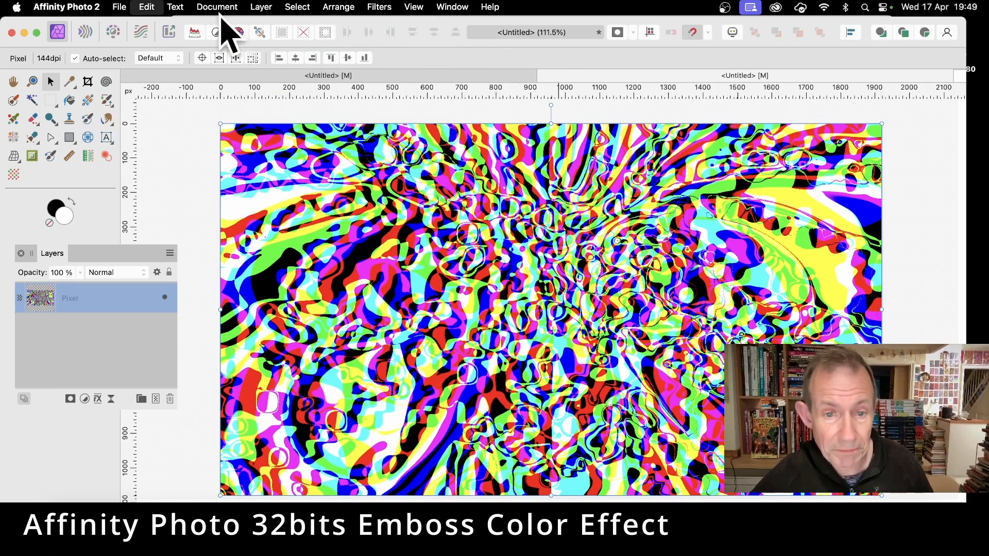